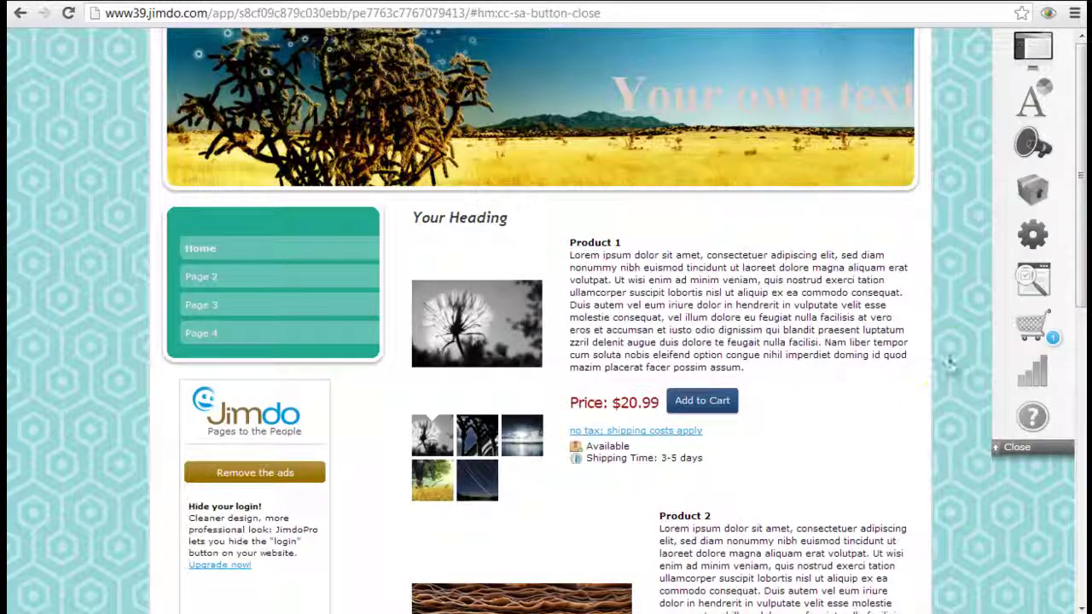
- Scroll the Home page to review Product 1 at $20.99 and Product 2 at $30.00
scroll(945, 281, "down", 7)
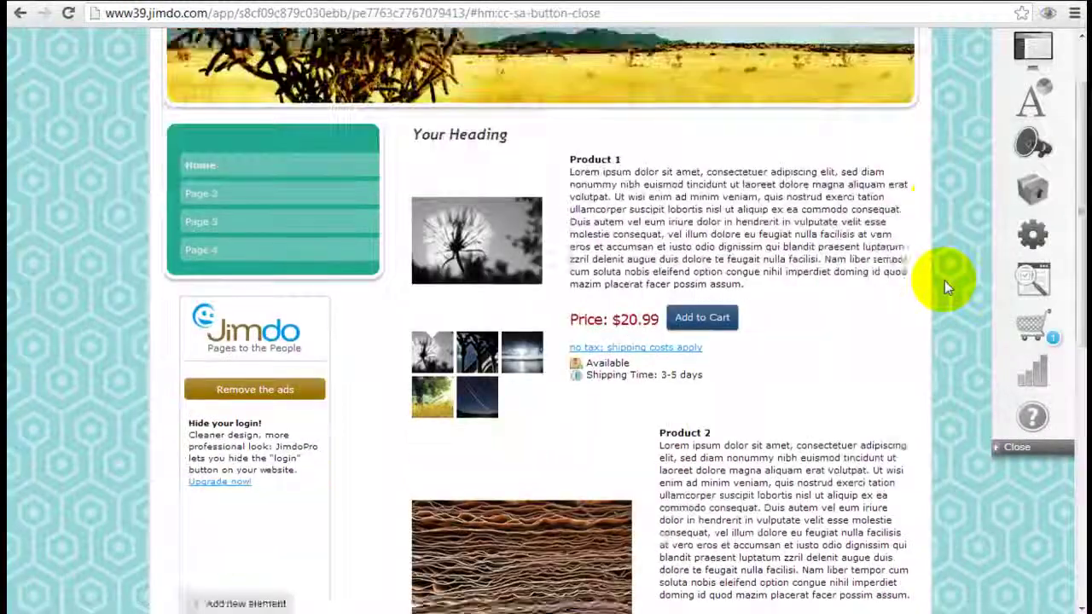
scroll(945, 281, "up", 6)
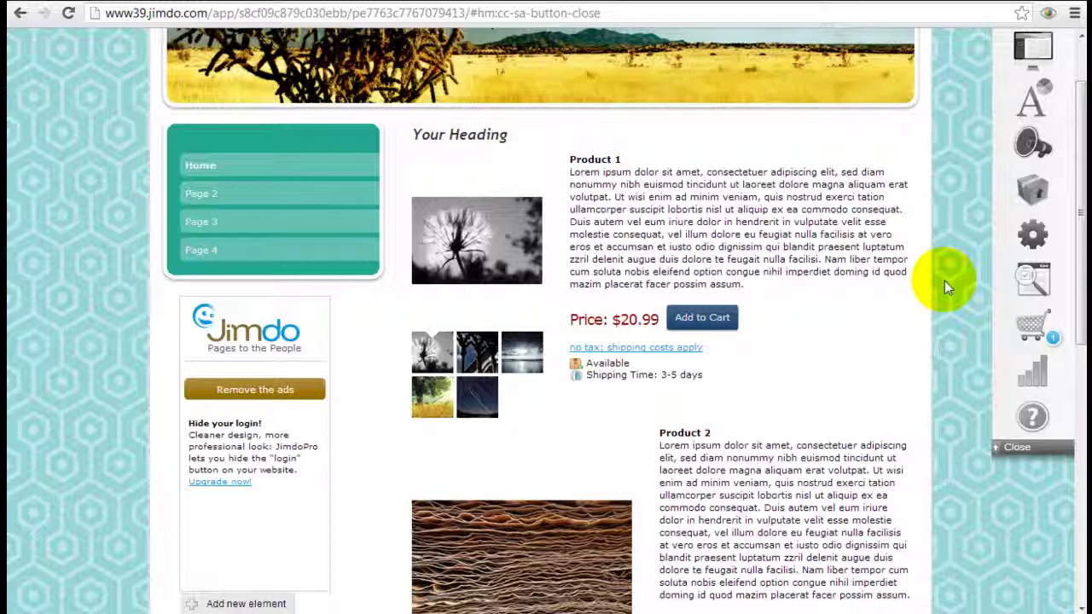
left_click(1030, 238)
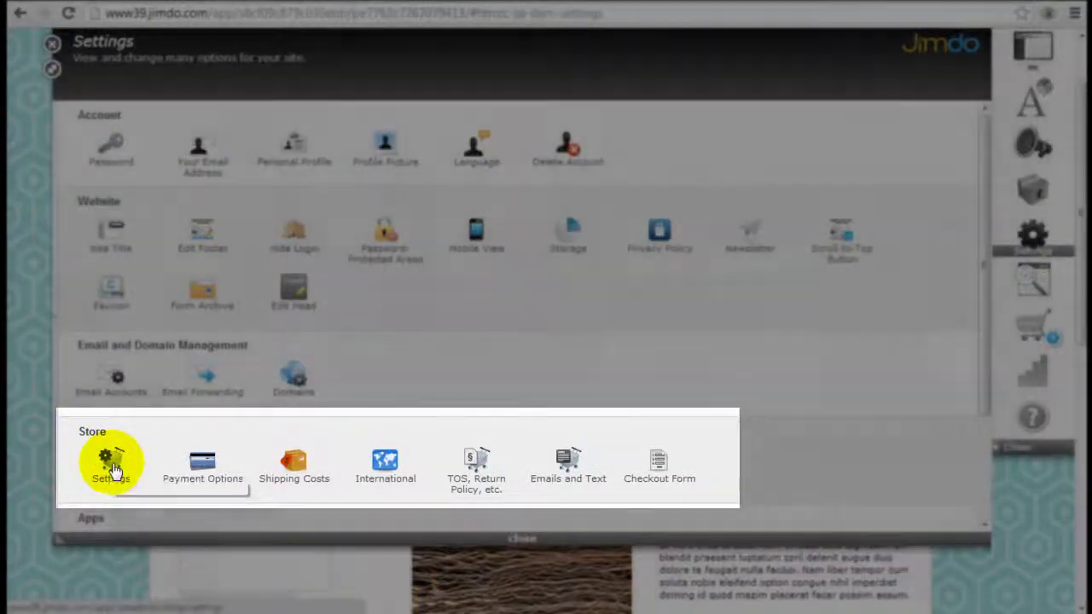
left_click(113, 466)
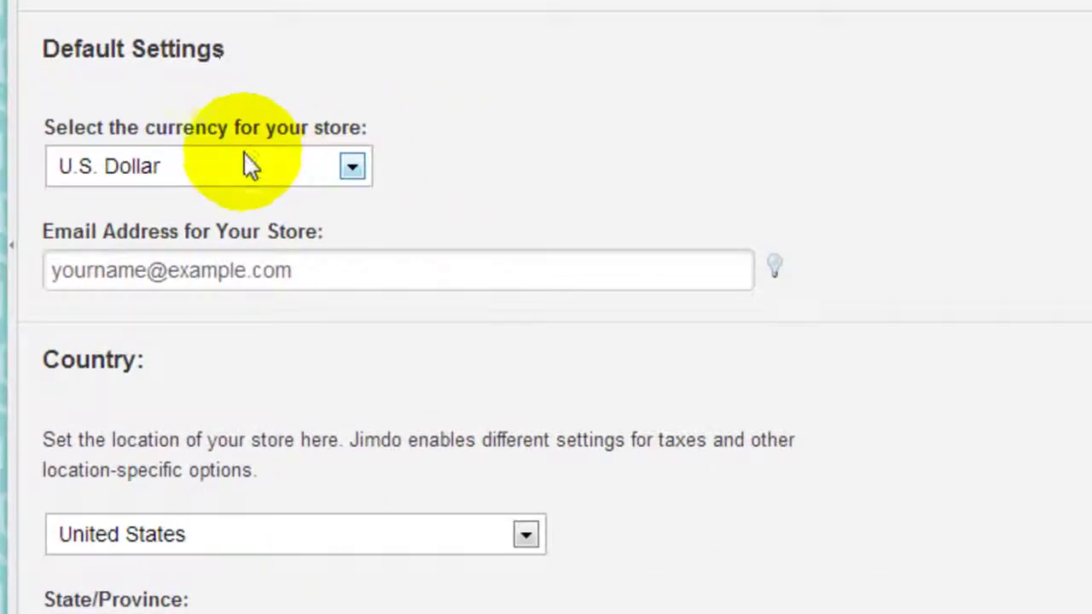
scroll(375, 68, "down", 2)
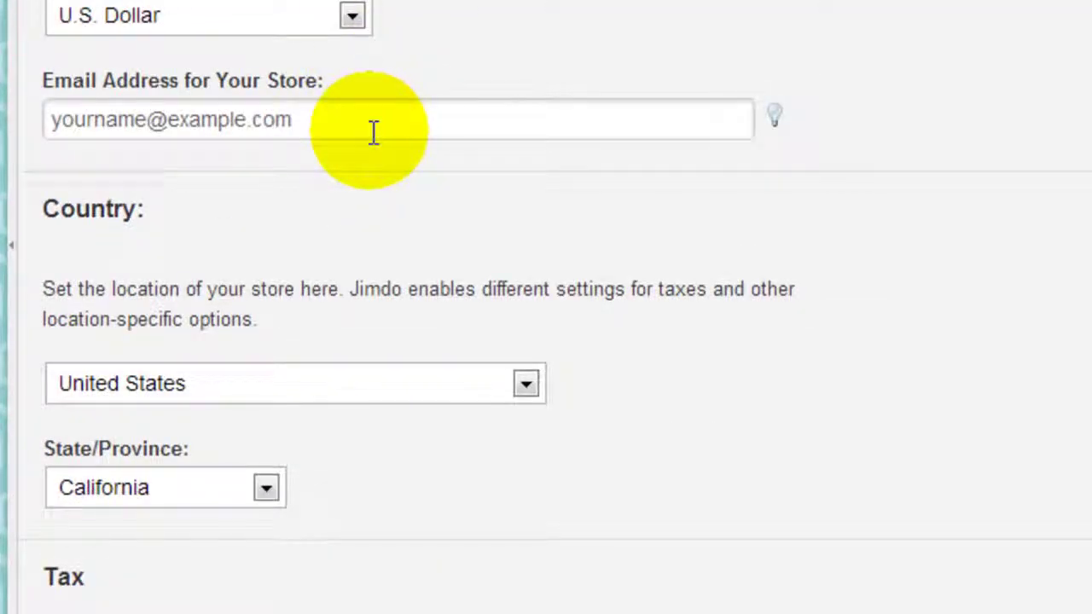
scroll(383, 190, "down", 2)
scroll(365, 229, "down", 2)
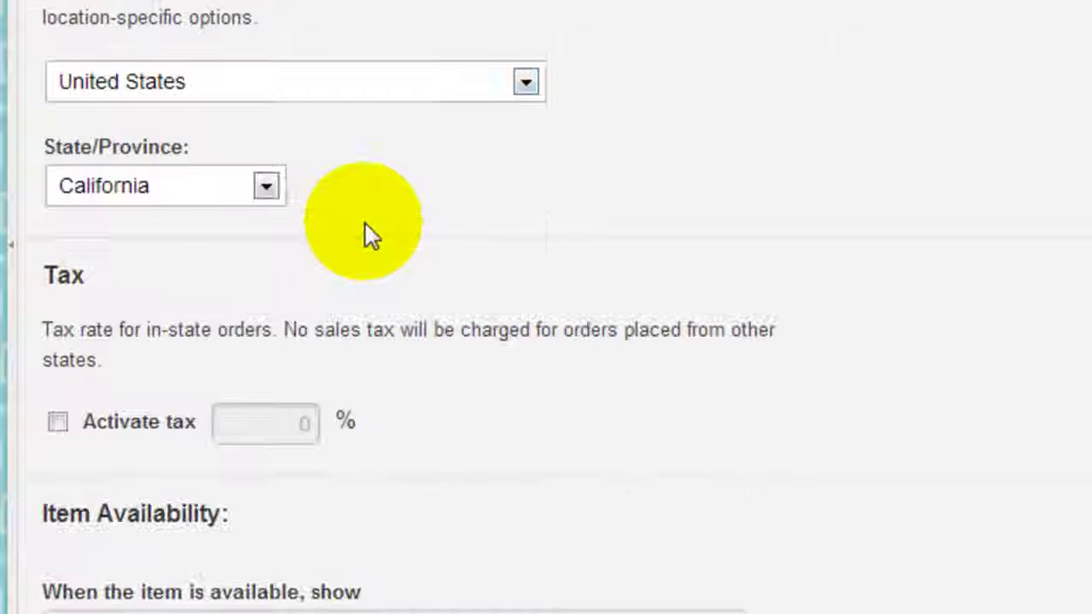
left_click(342, 81)
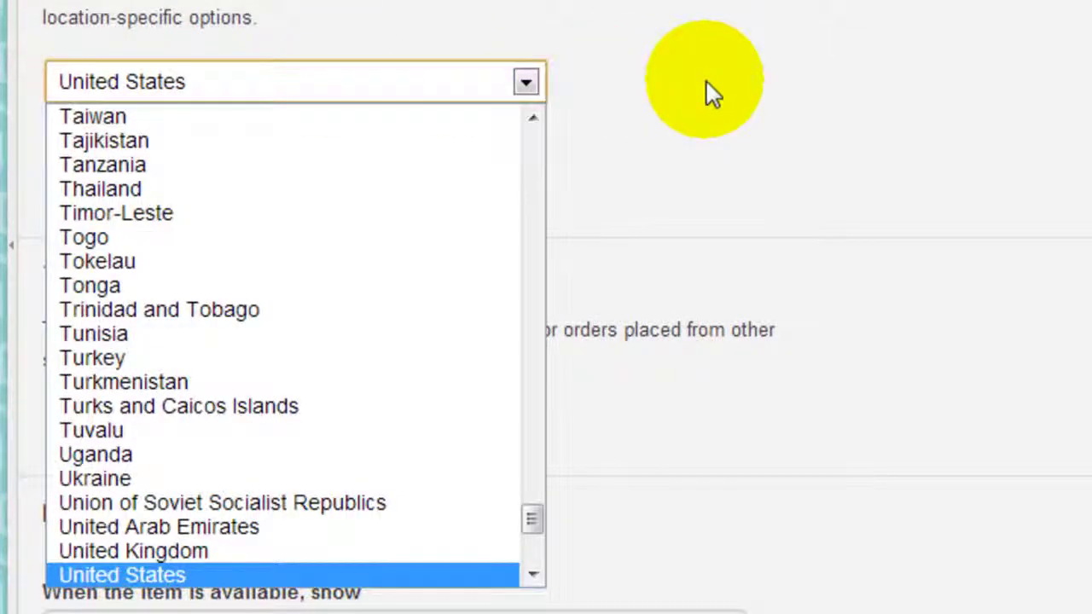
left_click(706, 79)
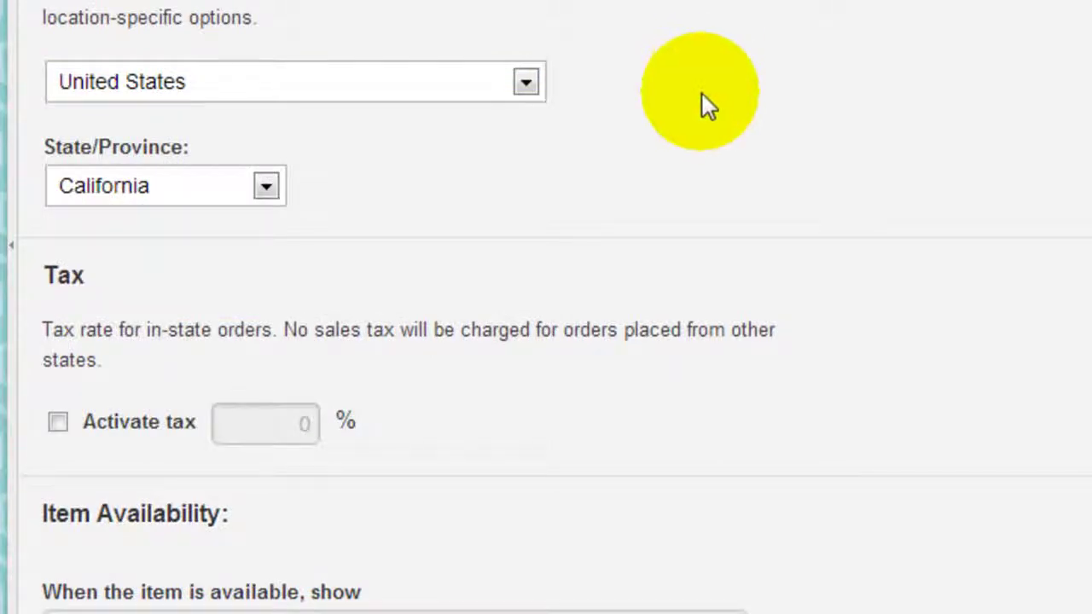
scroll(618, 256, "down", 2)
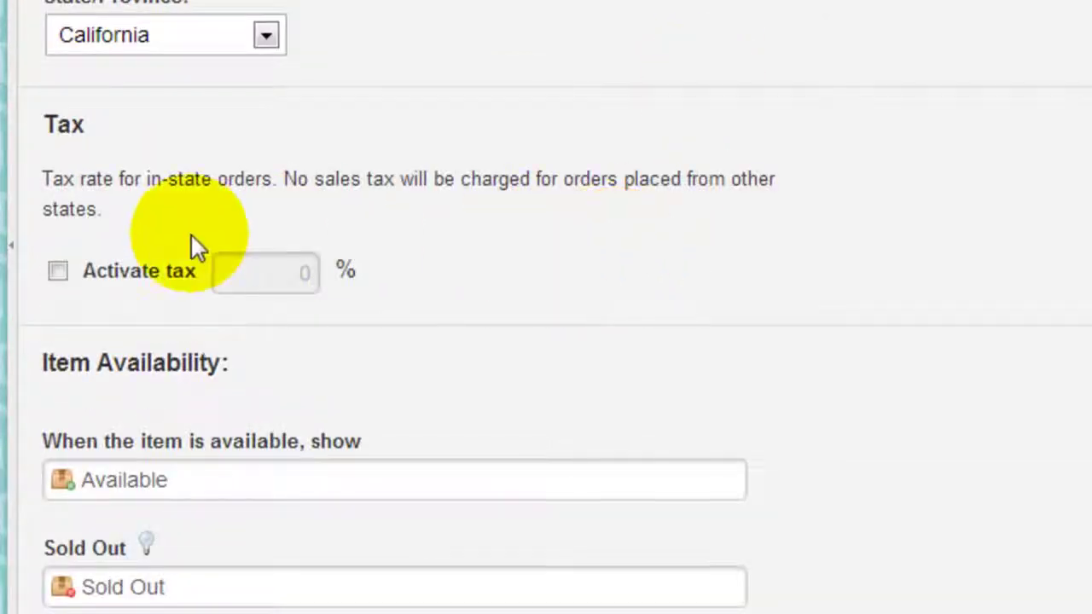
scroll(146, 273, "down", 12)
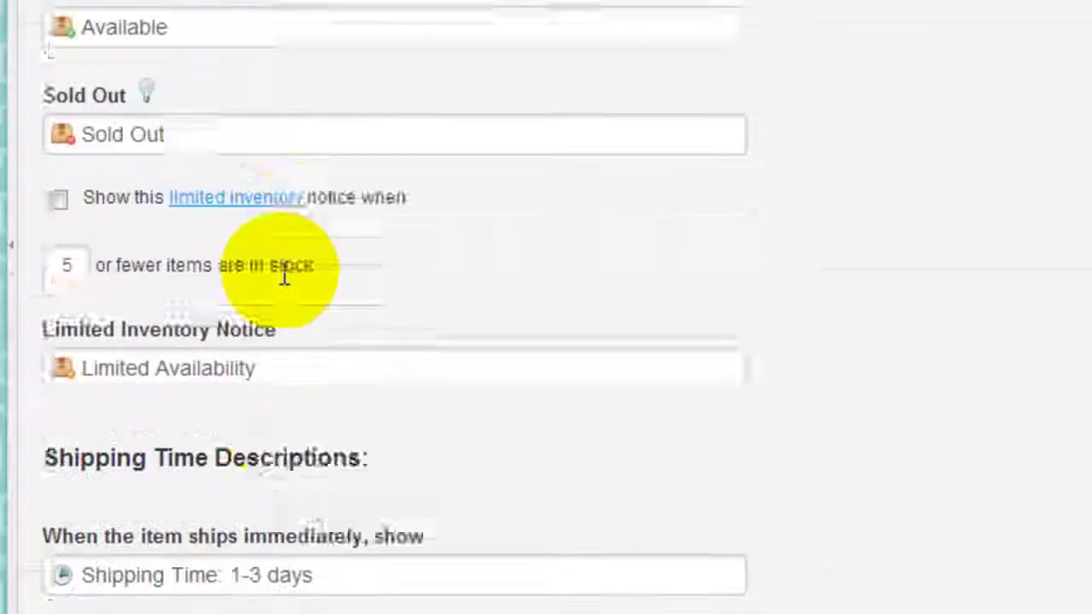
scroll(305, 268, "up", 2)
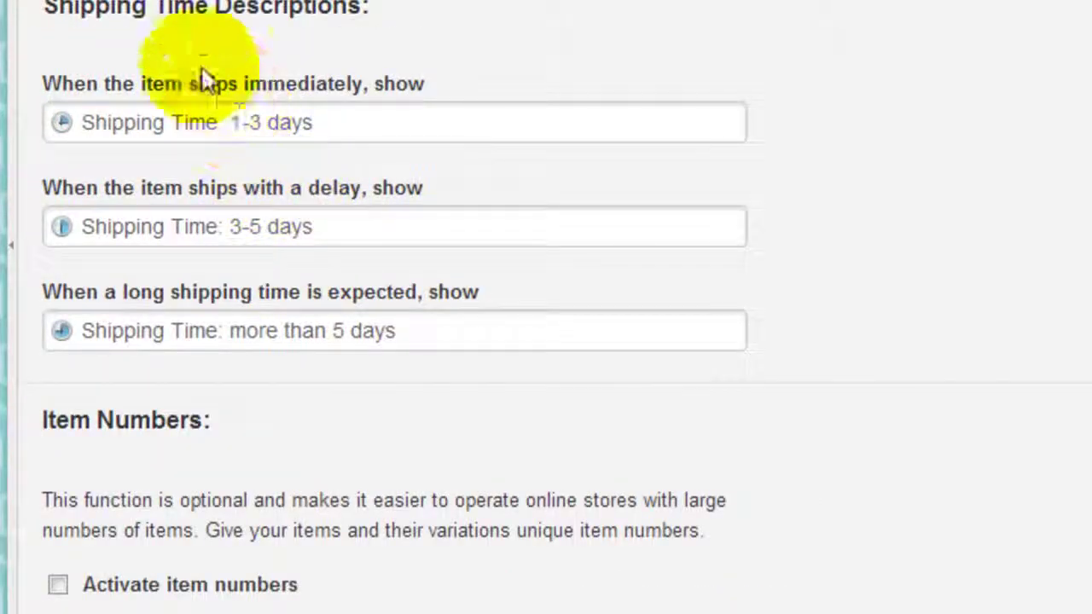
scroll(602, 54, "down", 4)
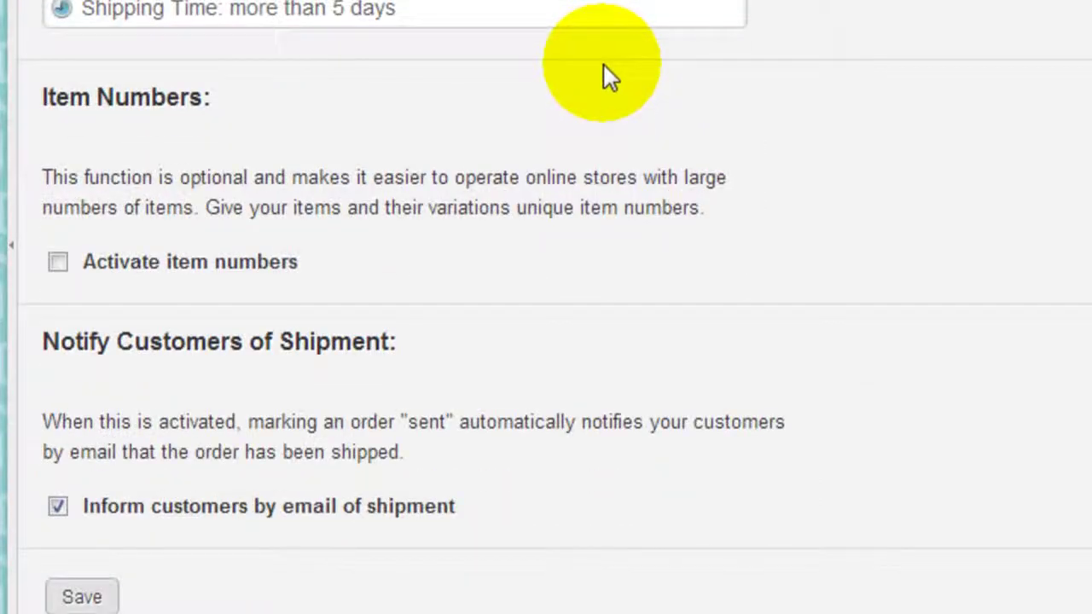
scroll(604, 67, "up", 12)
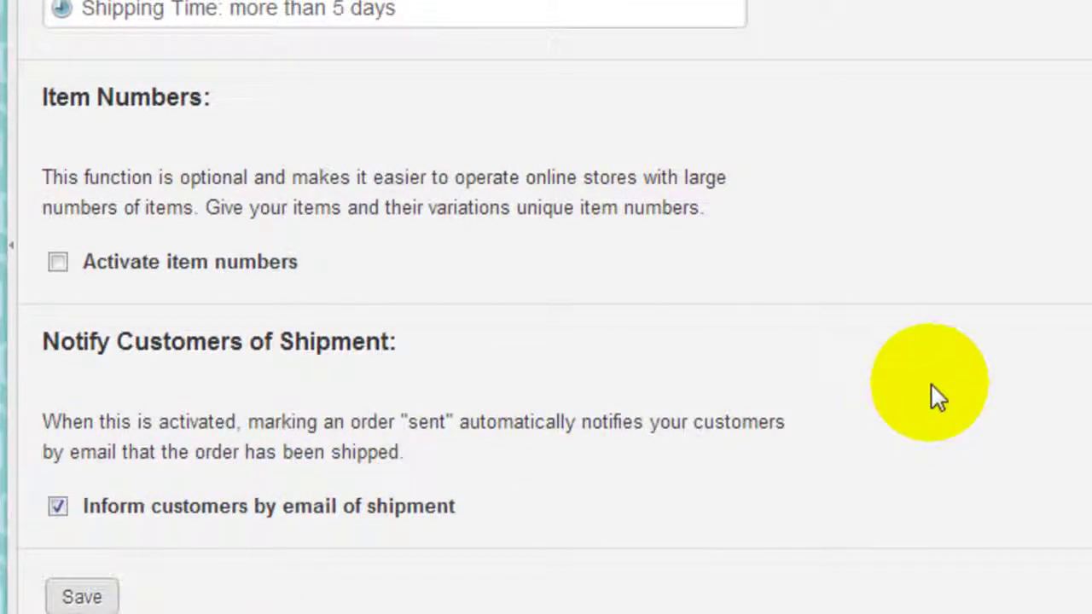
scroll(932, 385, "up", 8)
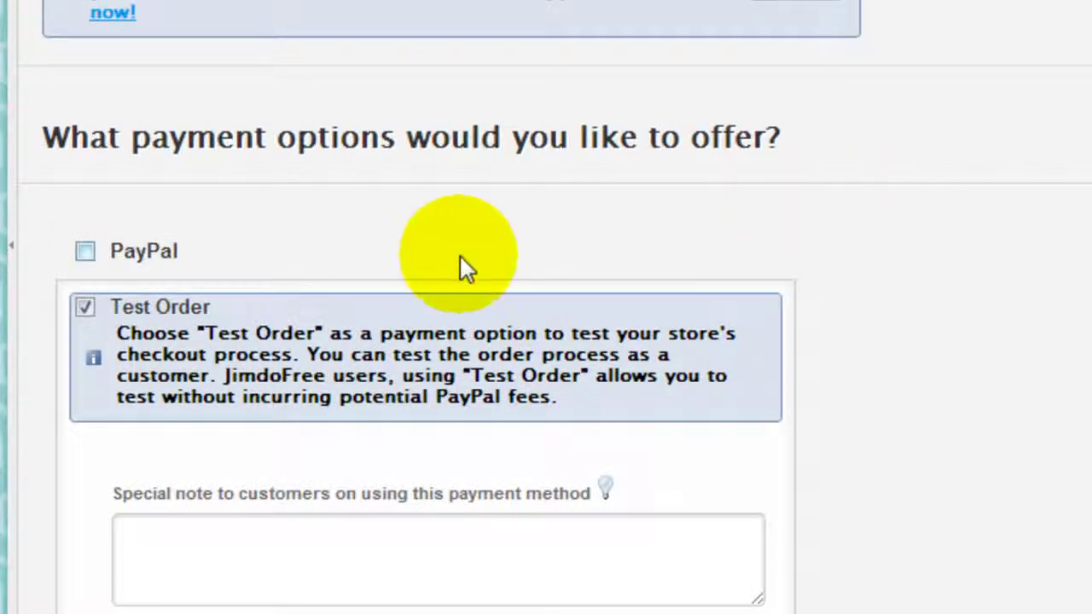
- Keep Test Order as the only payment option with PayPal off and return to the settings overview
scroll(90, 308, "down", 2)
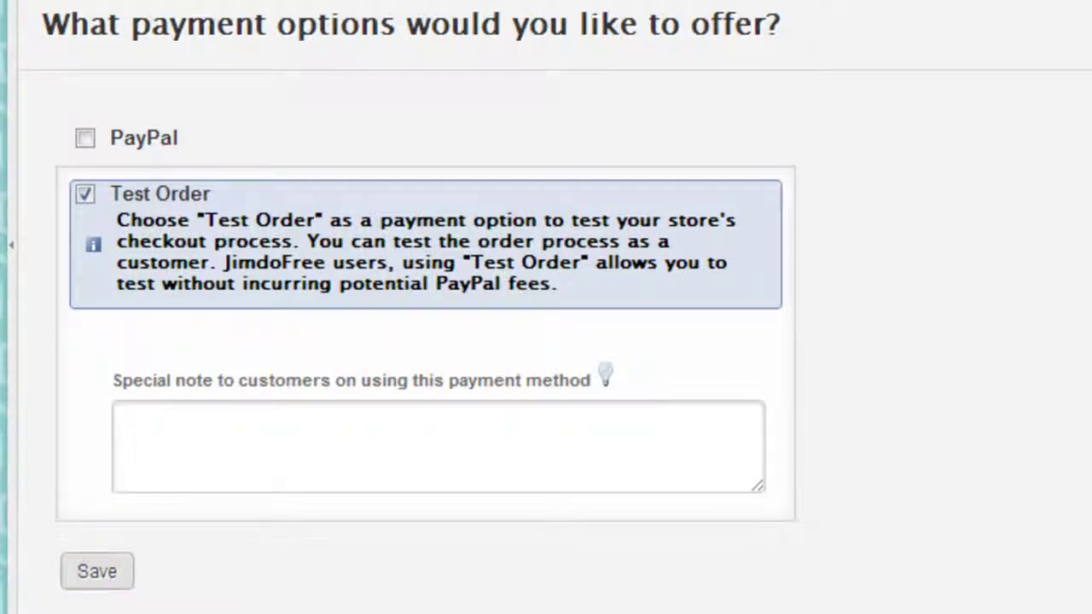
left_click(282, 5)
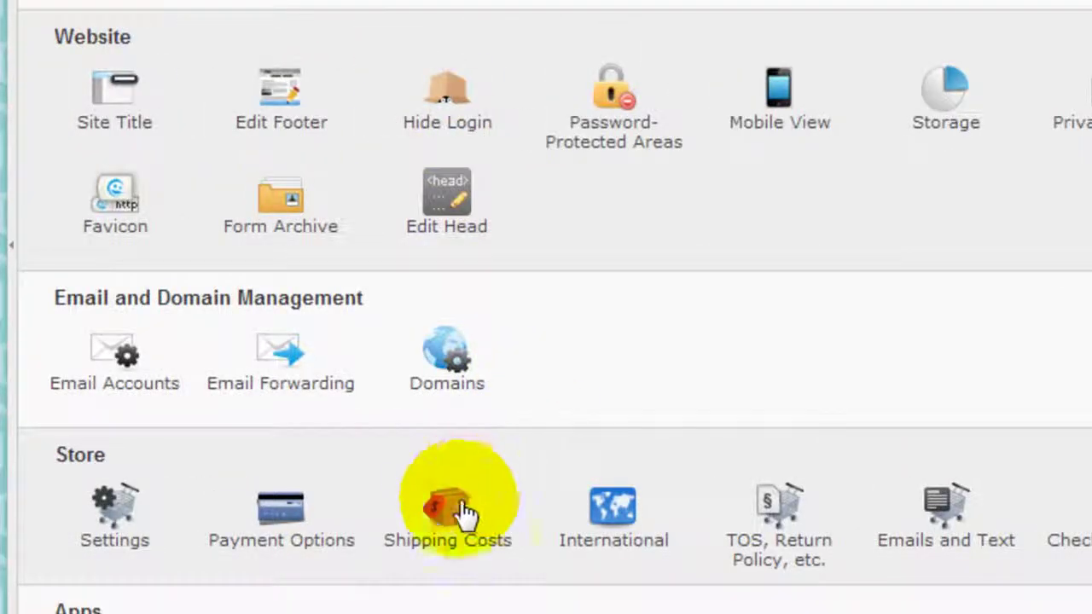
- Review the Shipping Costs and TOS/Return Policy settings, then close the settings overlay
left_click(461, 512)
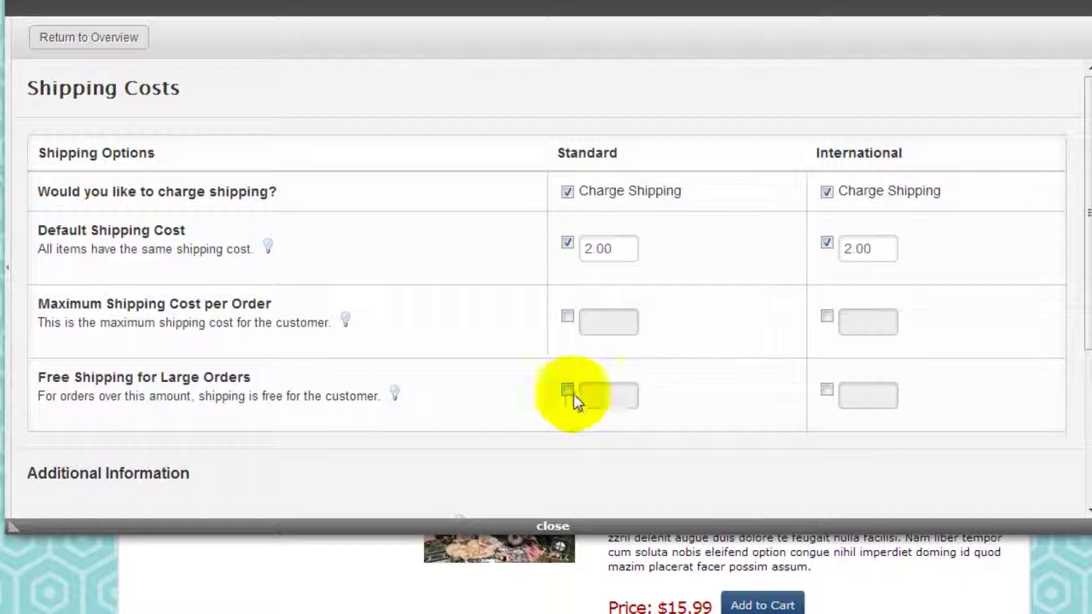
scroll(307, 365, "down", 3)
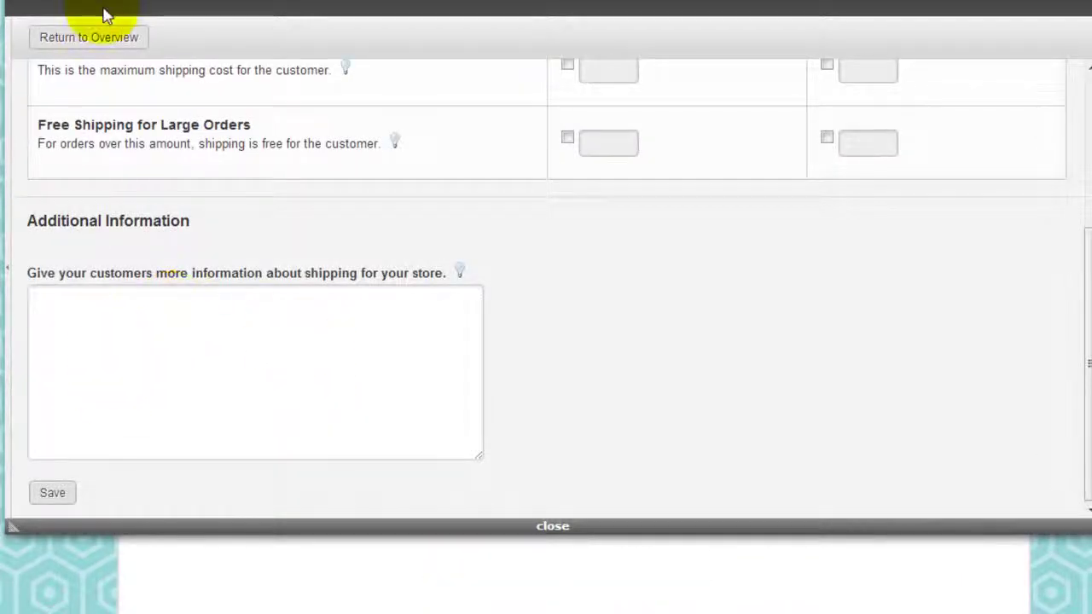
left_click(86, 39)
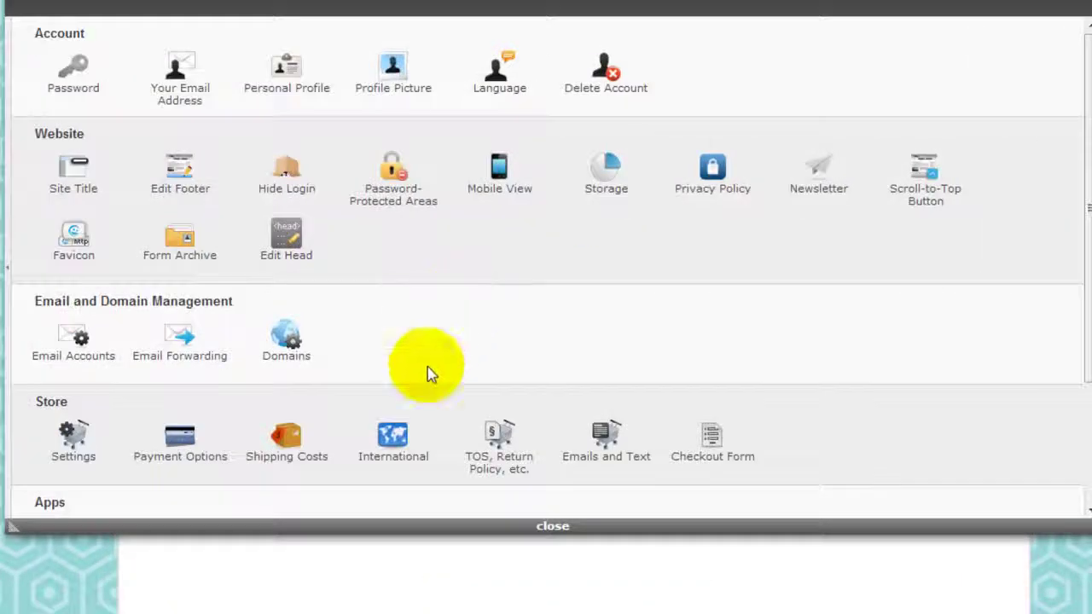
left_click(508, 465)
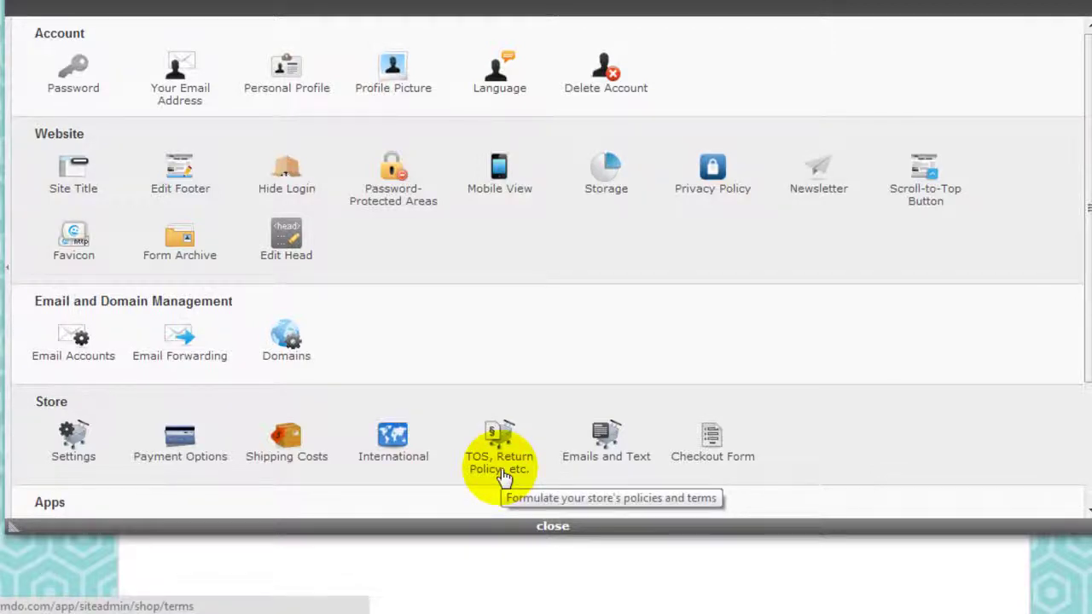
left_click(502, 465)
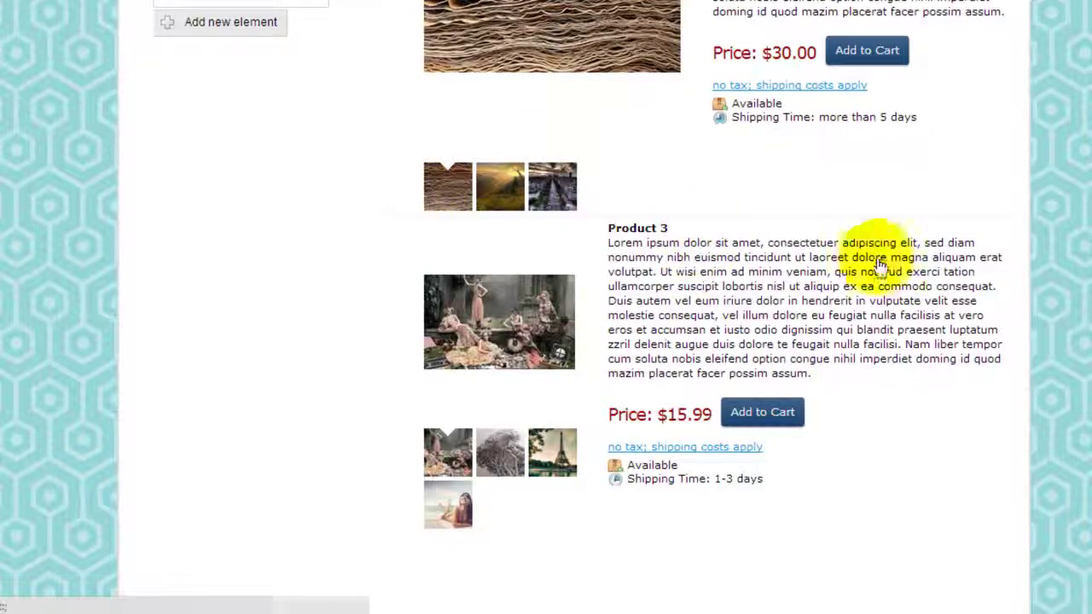
- Open Product 1's editor to view its Shirt tag and lorem ipsum description
scroll(902, 390, "up", 5)
scroll(990, 259, "up", 2)
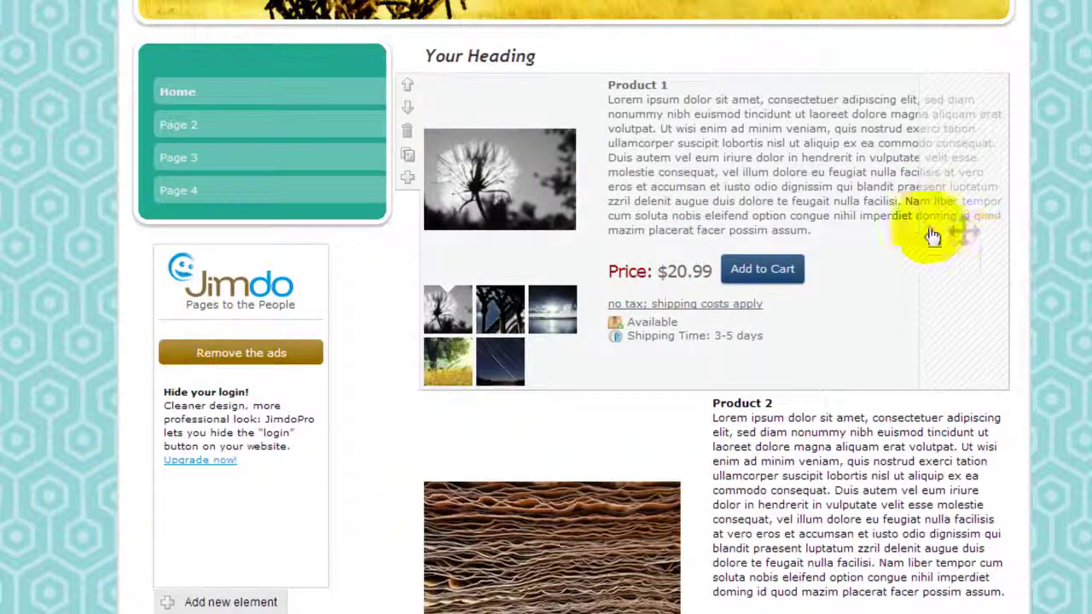
left_click(830, 203)
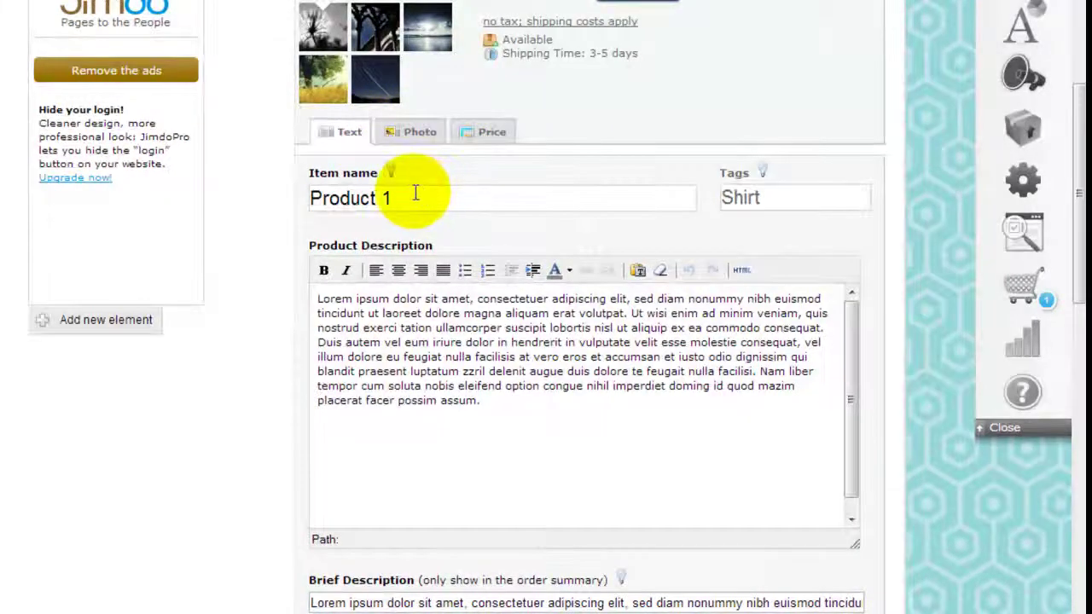
mouse_move(390, 173)
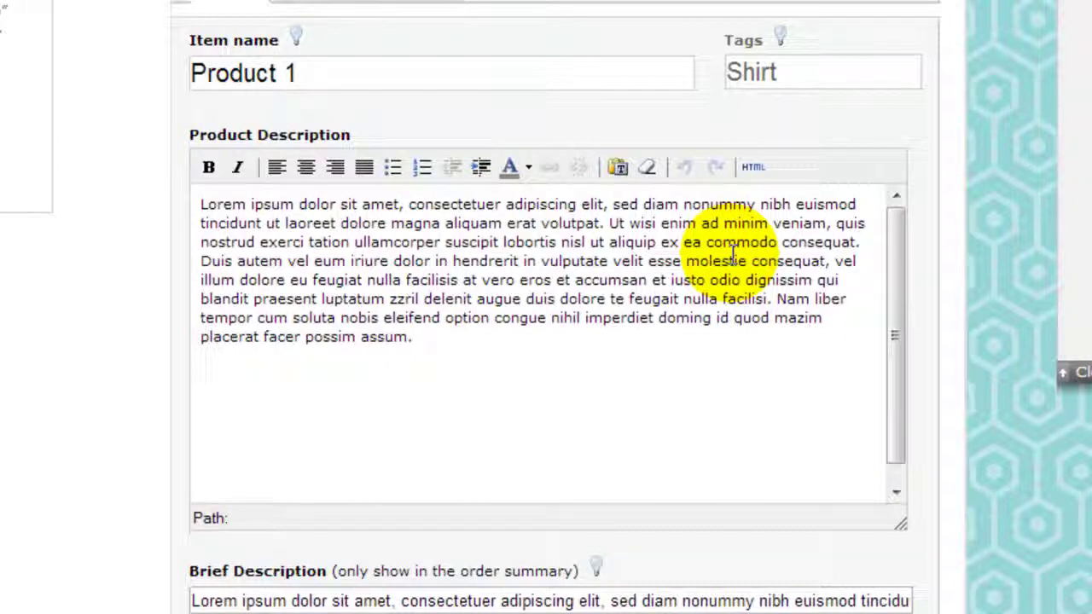
scroll(632, 223, "down", 3)
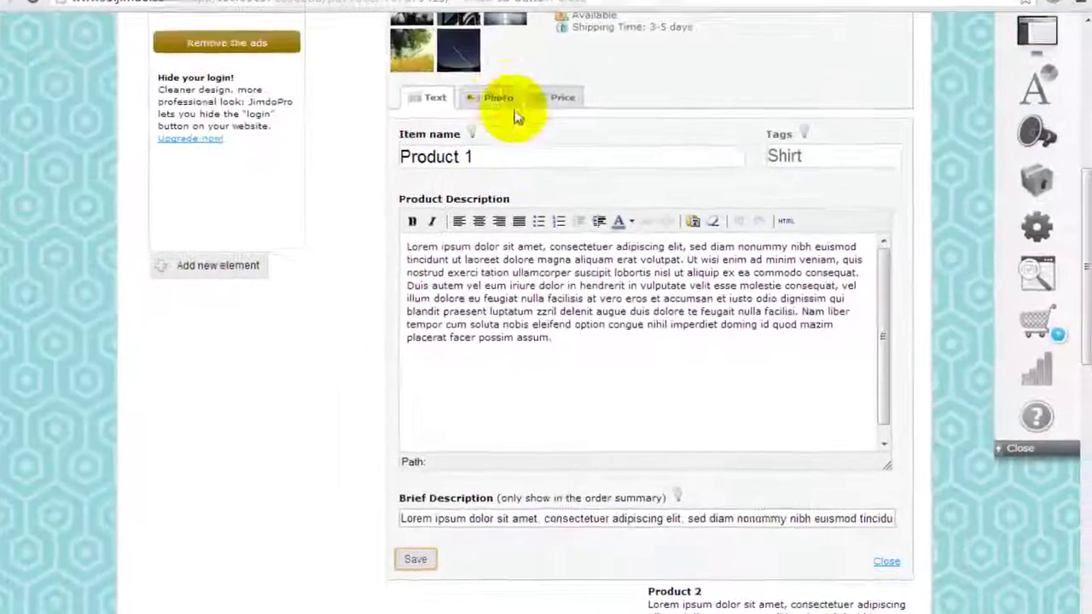
- Try Product 1's photo layouts: larger main image, small main image with grid, larger thumbnails
left_click(508, 111)
scroll(748, 200, "up", 1)
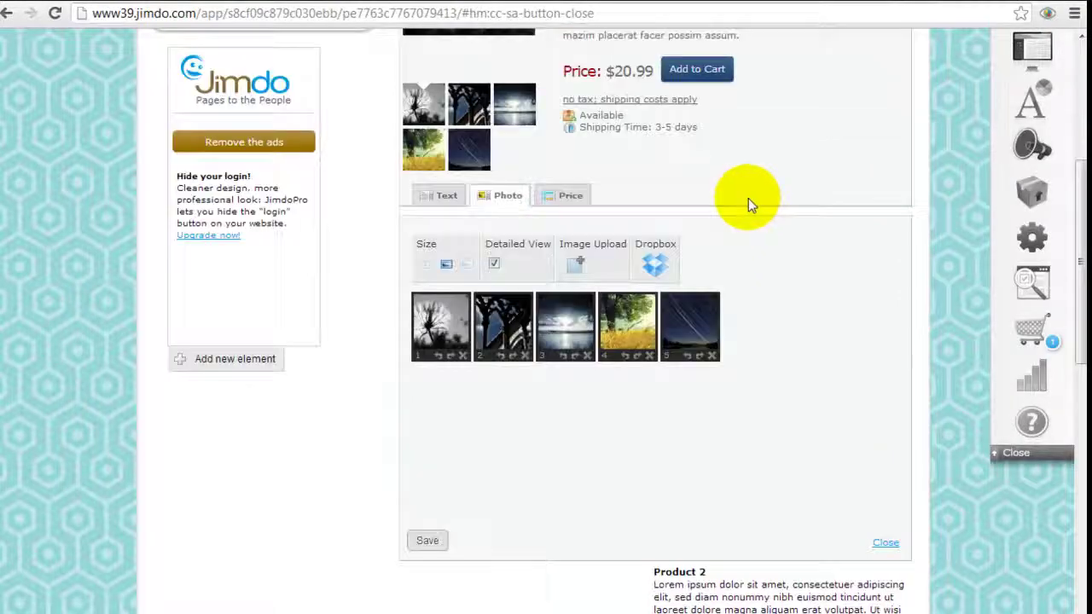
scroll(468, 268, "up", 1)
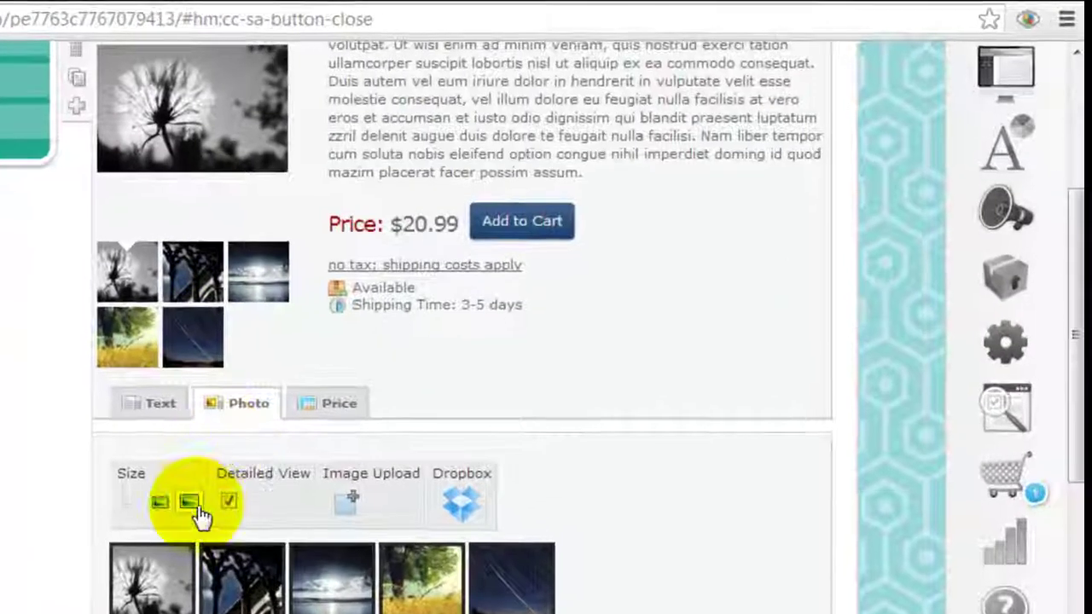
left_click(190, 503)
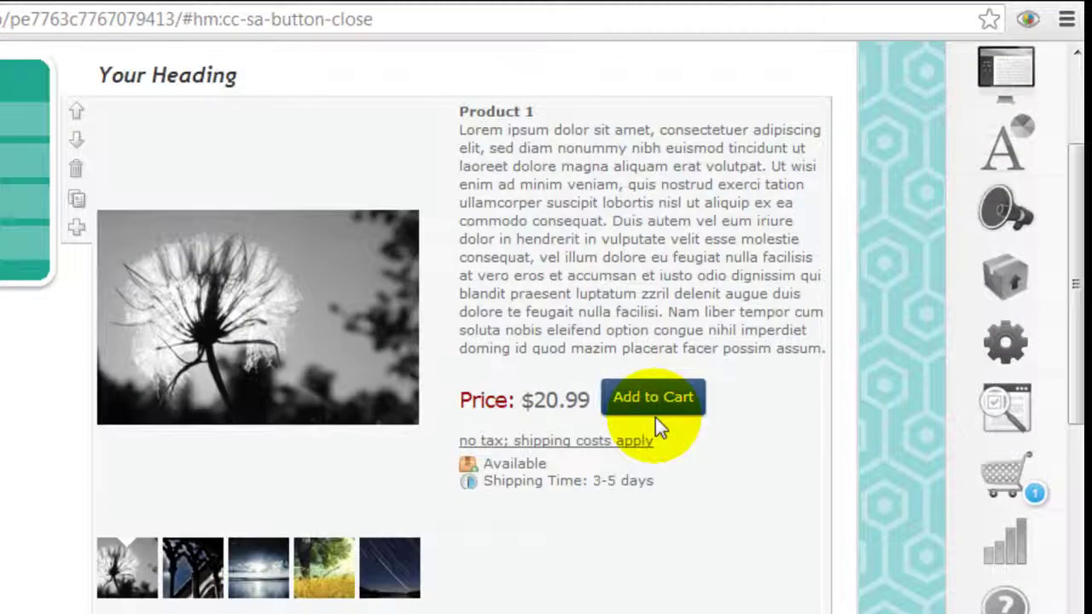
scroll(675, 503, "down", 3)
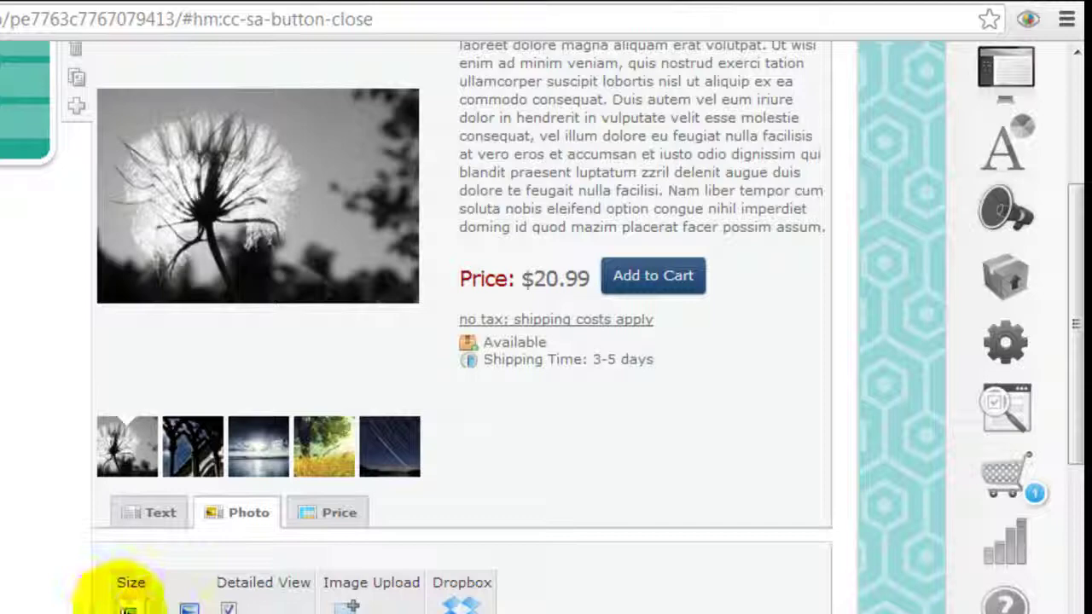
left_click(128, 610)
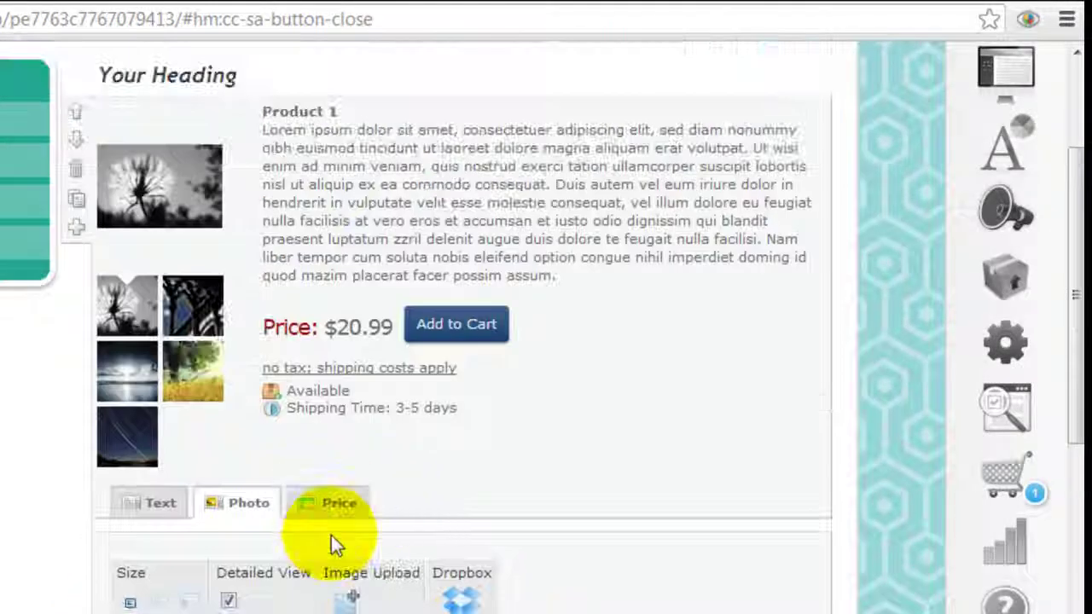
left_click(159, 603)
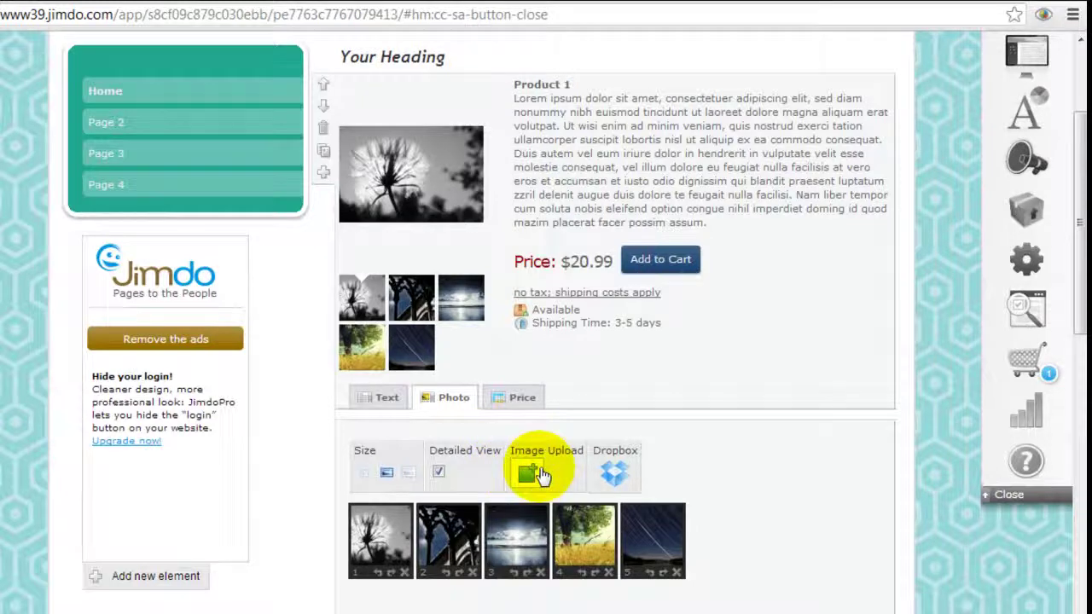
- Open the image upload panel for Product 1 and cancel the file picker without adding an image
left_click(542, 475)
scroll(755, 478, "down", 3)
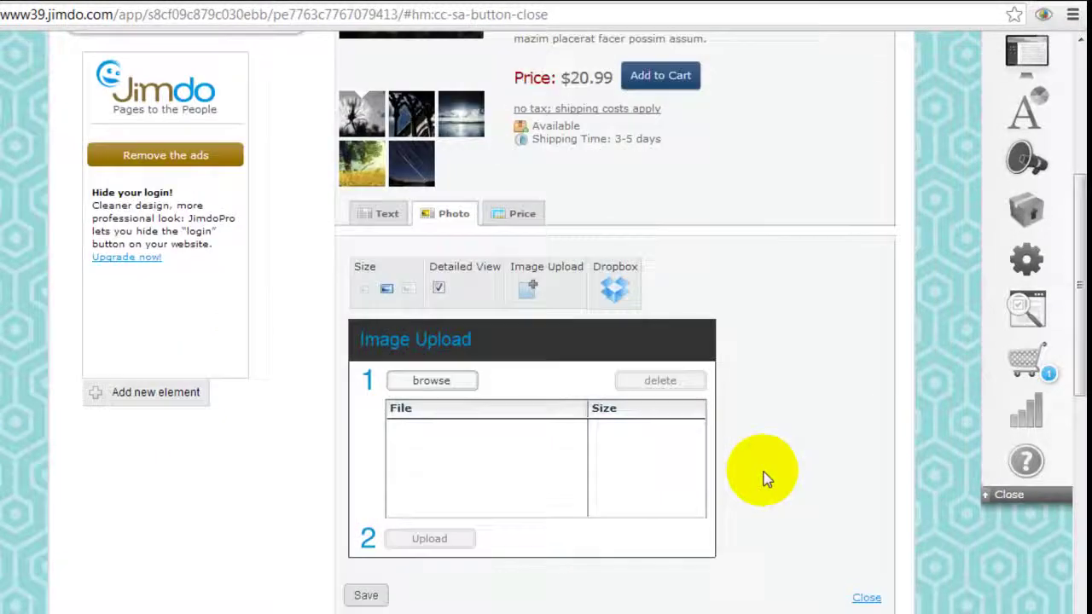
left_click(452, 384)
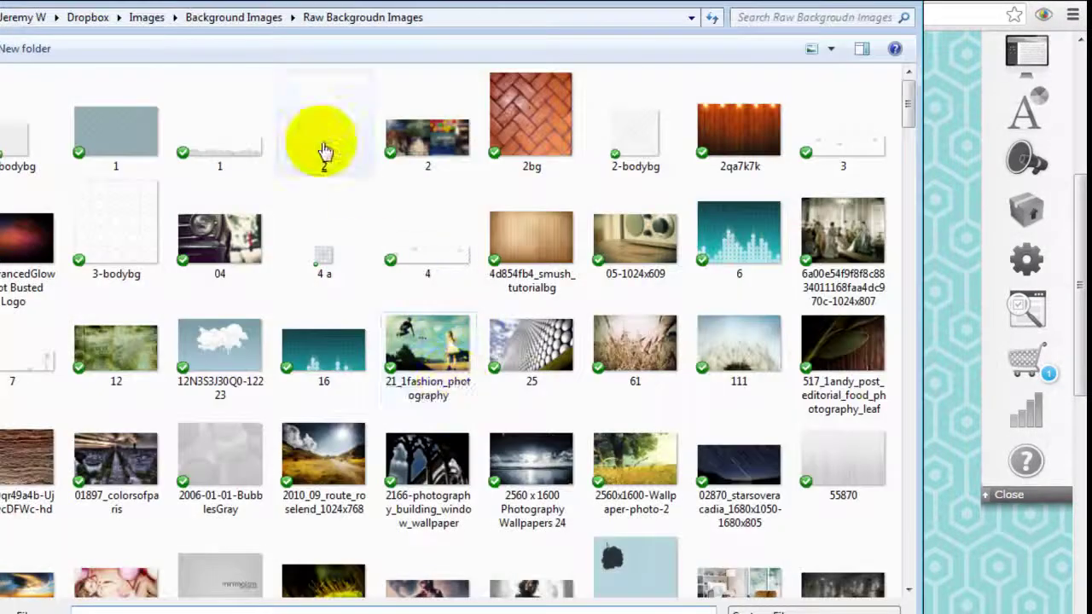
key("Escape")
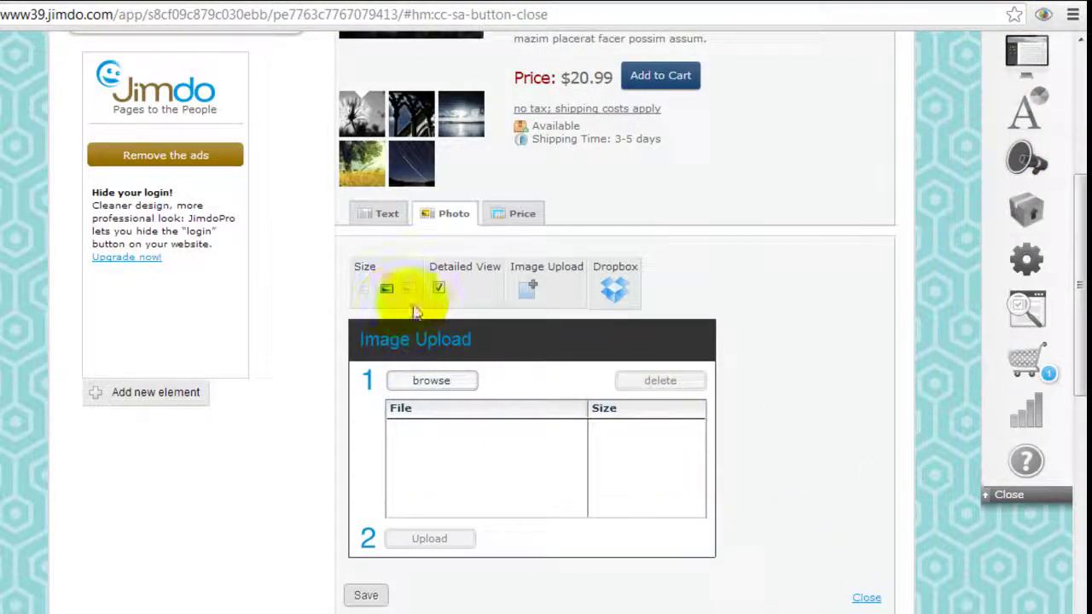
- Reopen Product 1 and drag the dark arched-trees photo ahead of the dandelion into first place
left_click(868, 599)
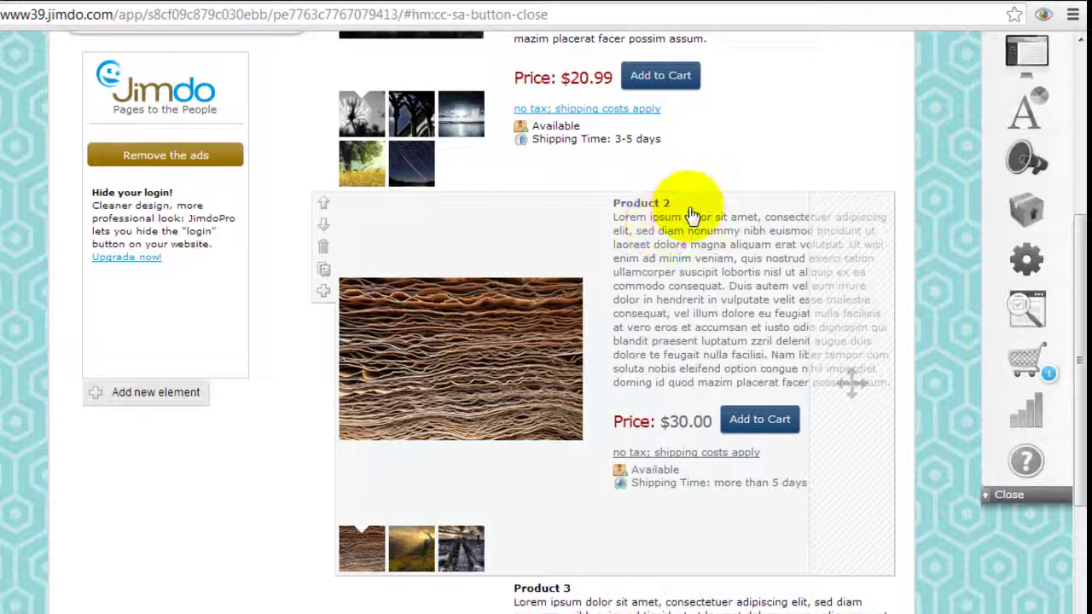
scroll(708, 239, "up", 2)
left_click(732, 257)
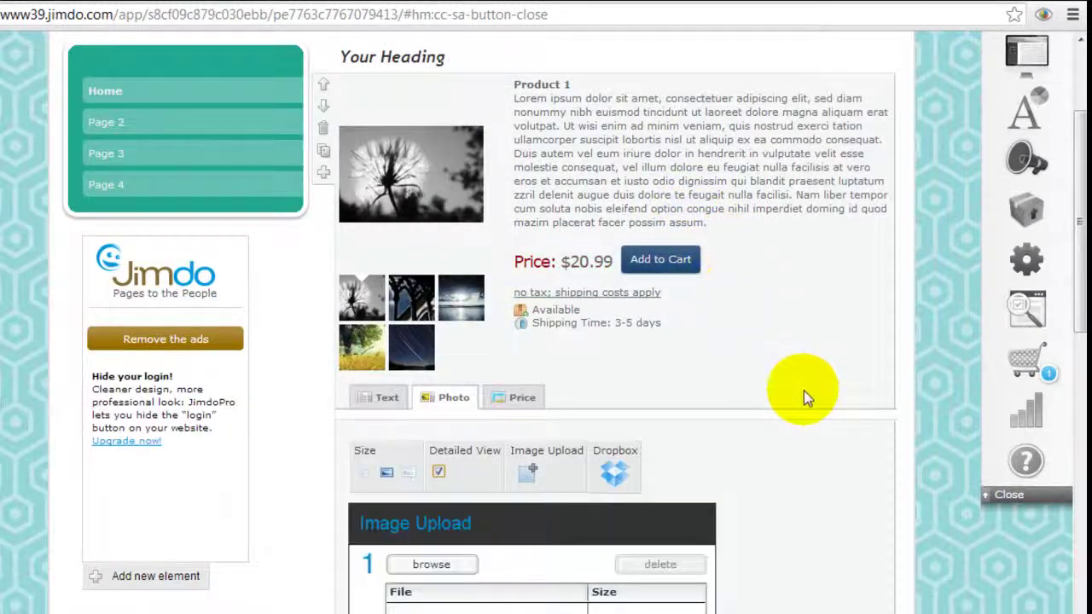
scroll(805, 397, "down", 3)
left_click(536, 293)
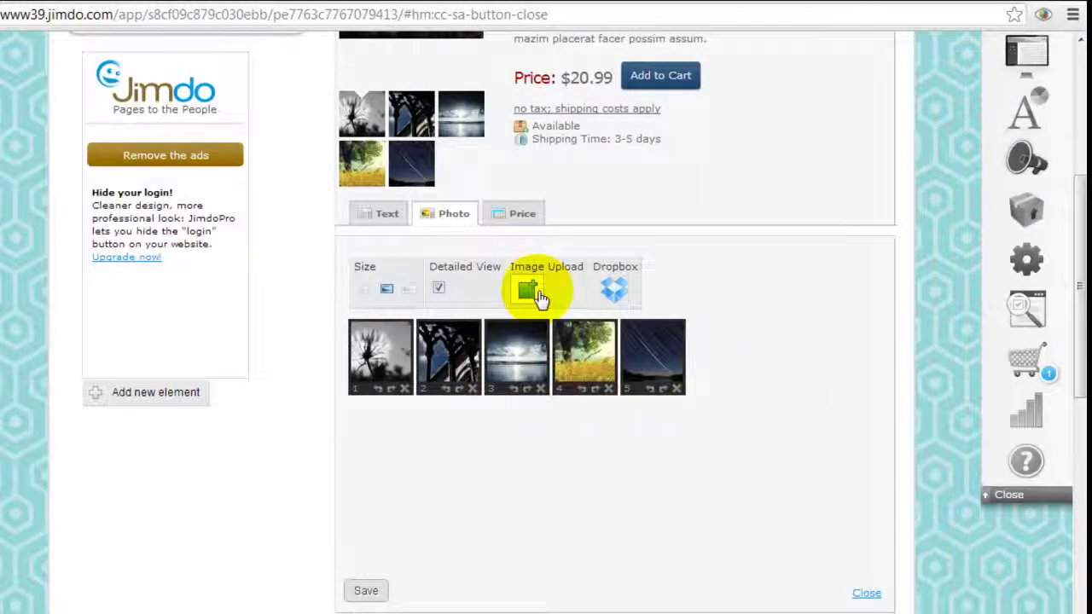
scroll(566, 311, "up", 1)
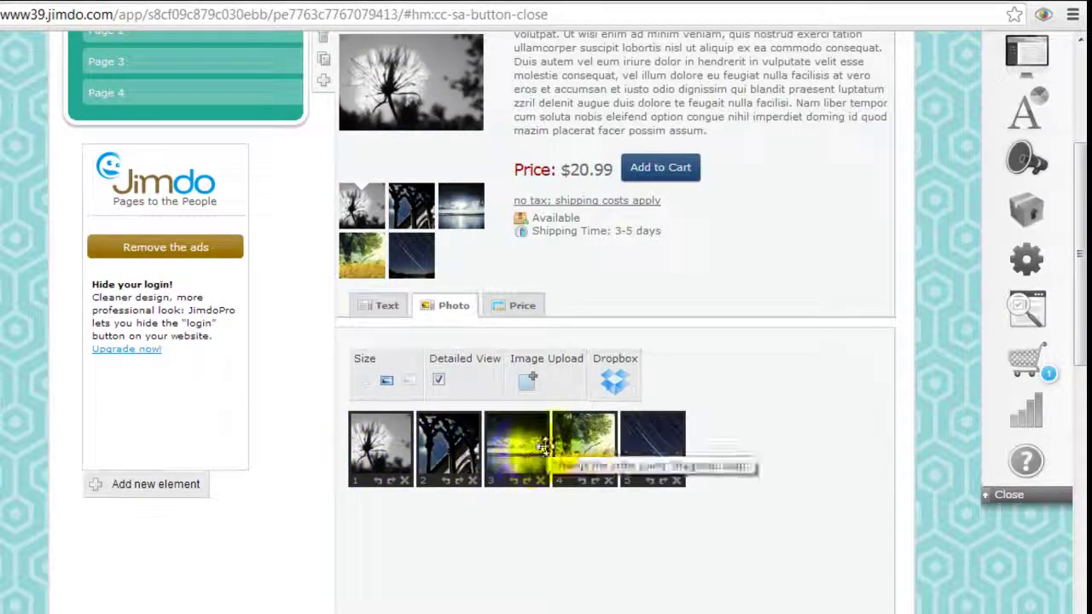
scroll(666, 439, "up", 1)
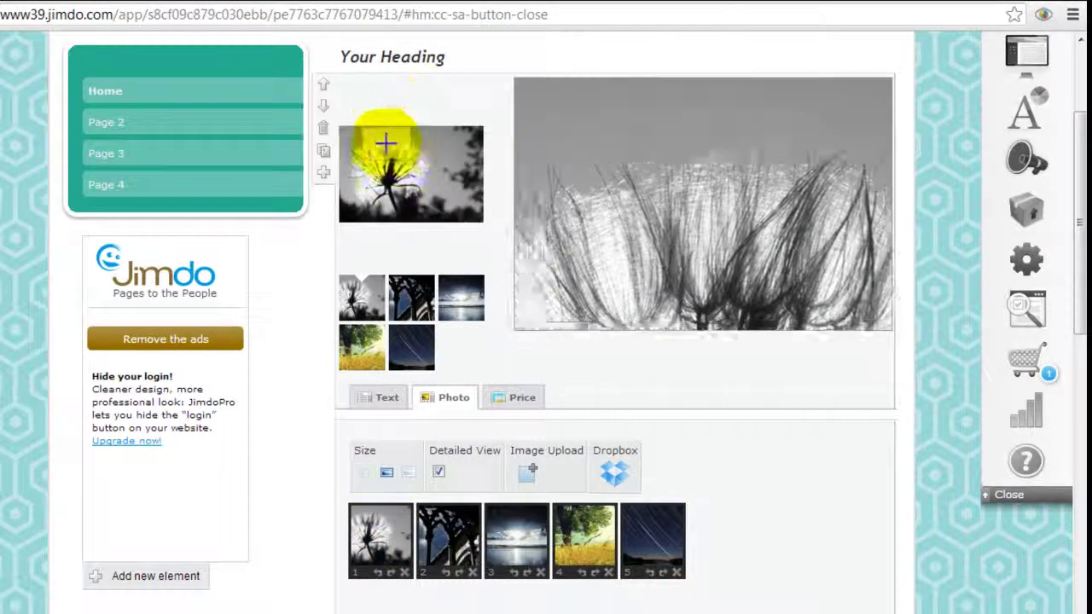
left_click_drag(452, 541, 384, 541)
left_click(725, 515)
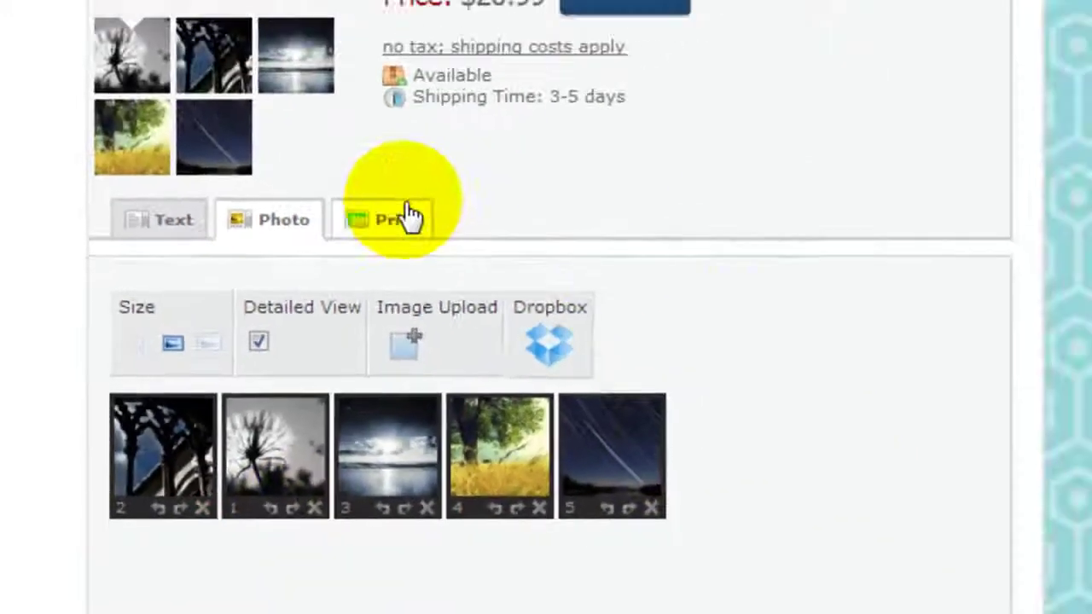
- In the Price tab, set Product 1's quantity to 9 at $20.99 and save the product
left_click(563, 21)
left_click(171, 358)
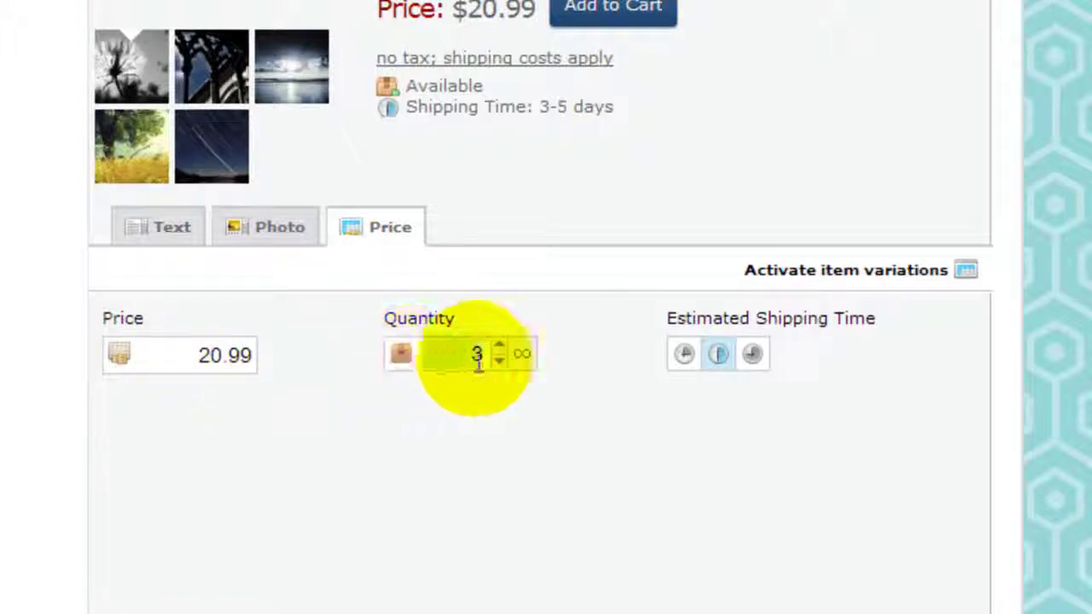
left_click(522, 357)
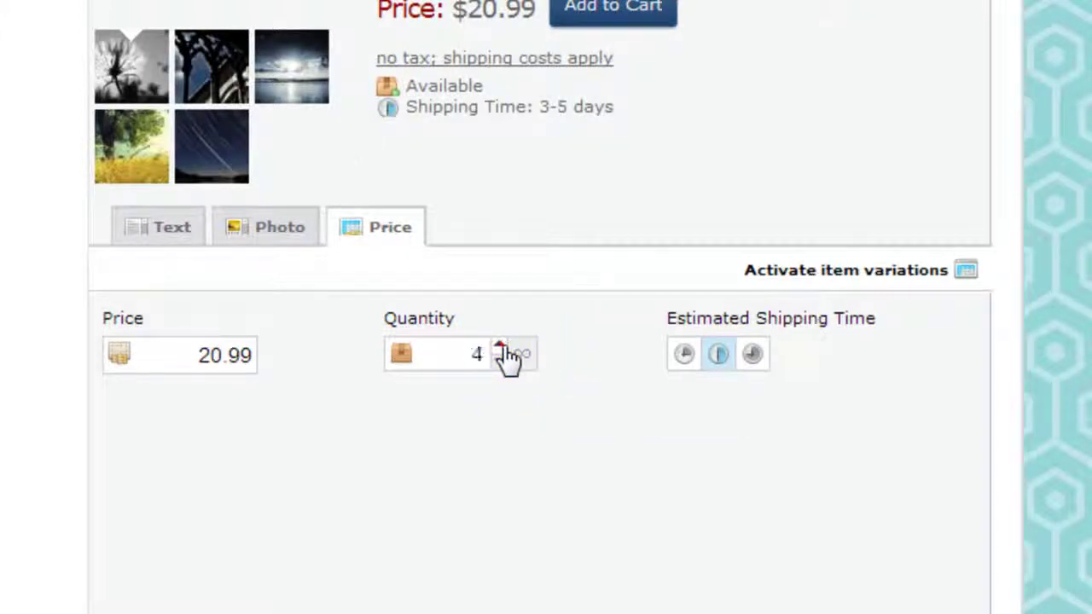
left_click(503, 353)
left_click(457, 355)
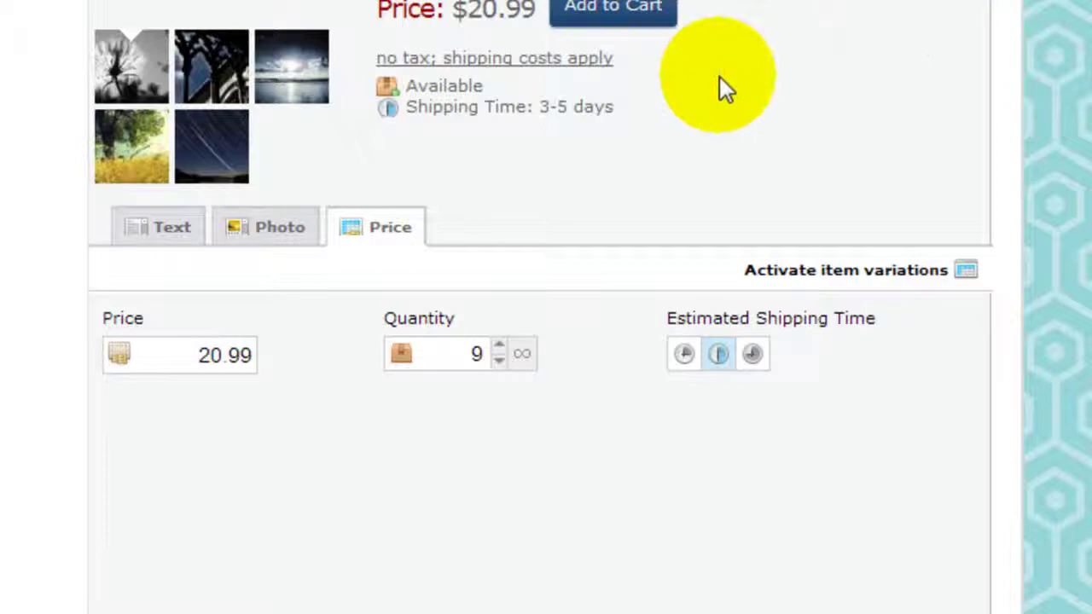
scroll(796, 211, "down", 5)
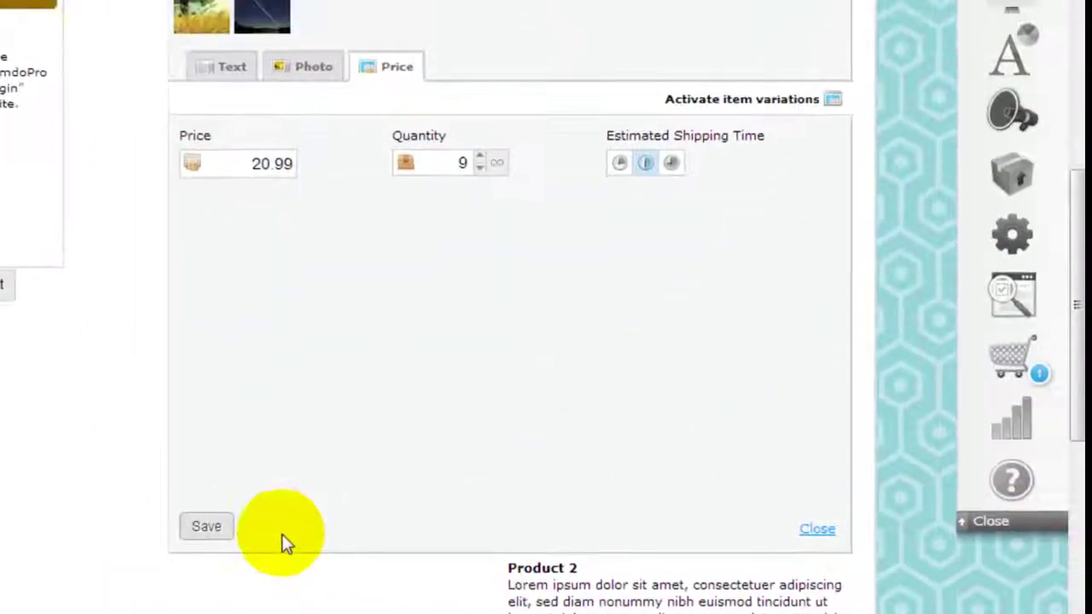
left_click(139, 393)
scroll(93, 451, "up", 5)
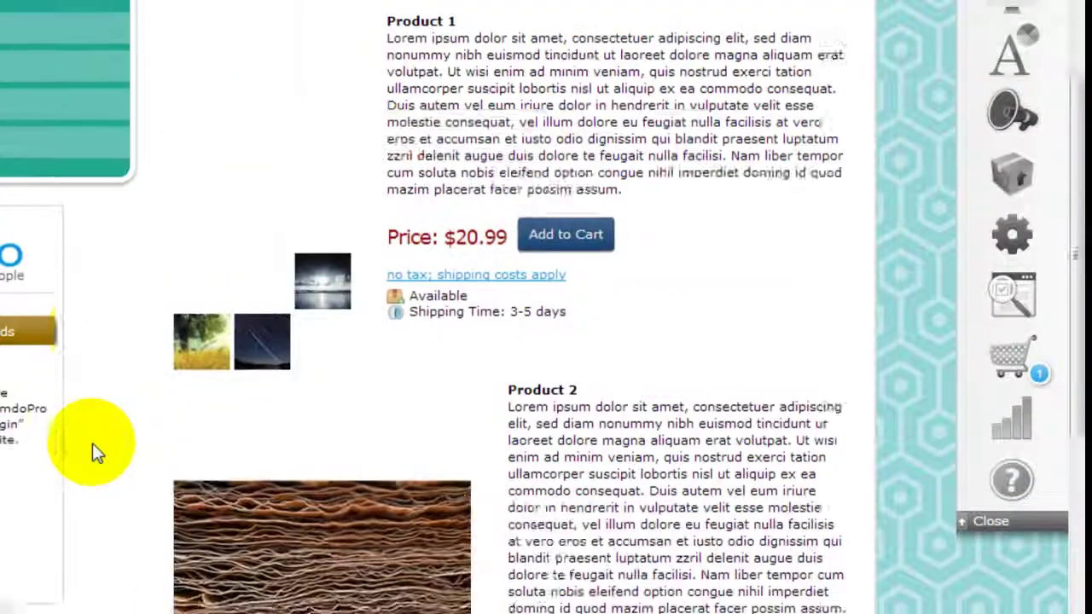
scroll(698, 487, "down", 8)
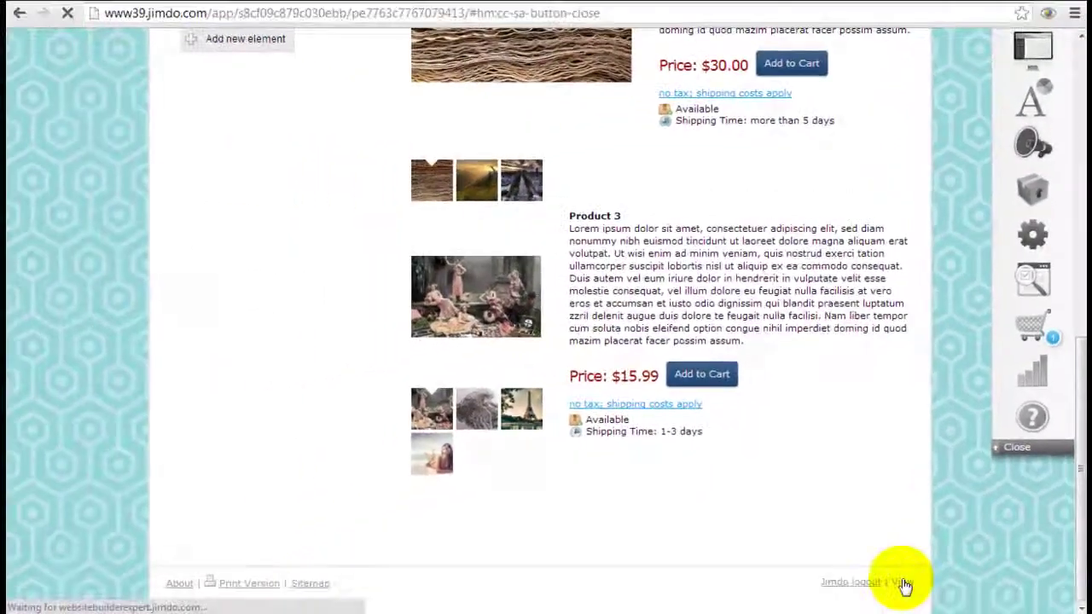
- Open the live store site, browse the products and view another of Product 1's photos
left_click(902, 586)
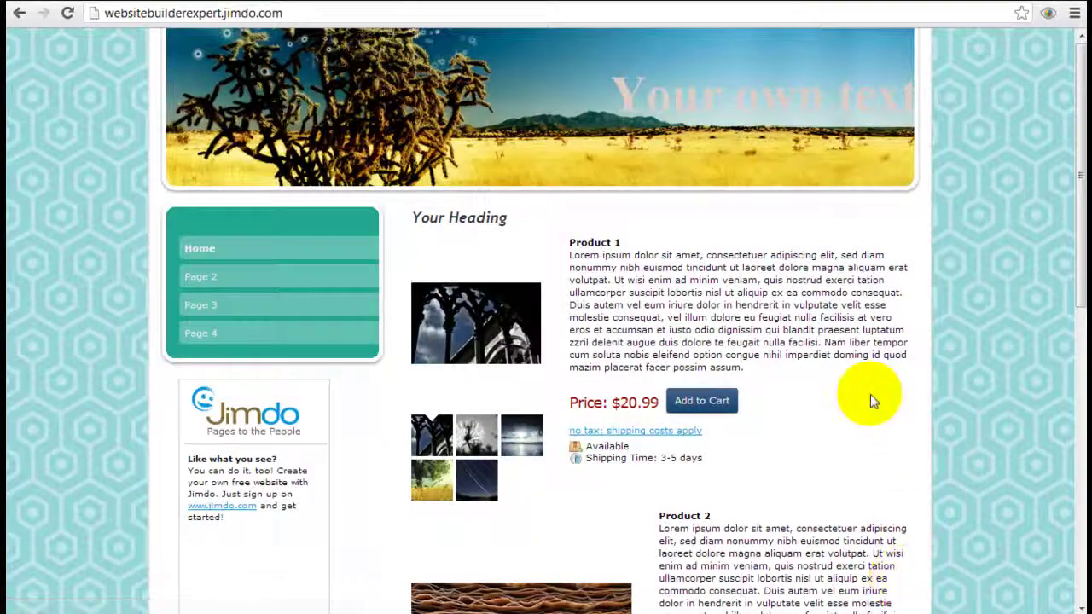
scroll(870, 398, "down", 1)
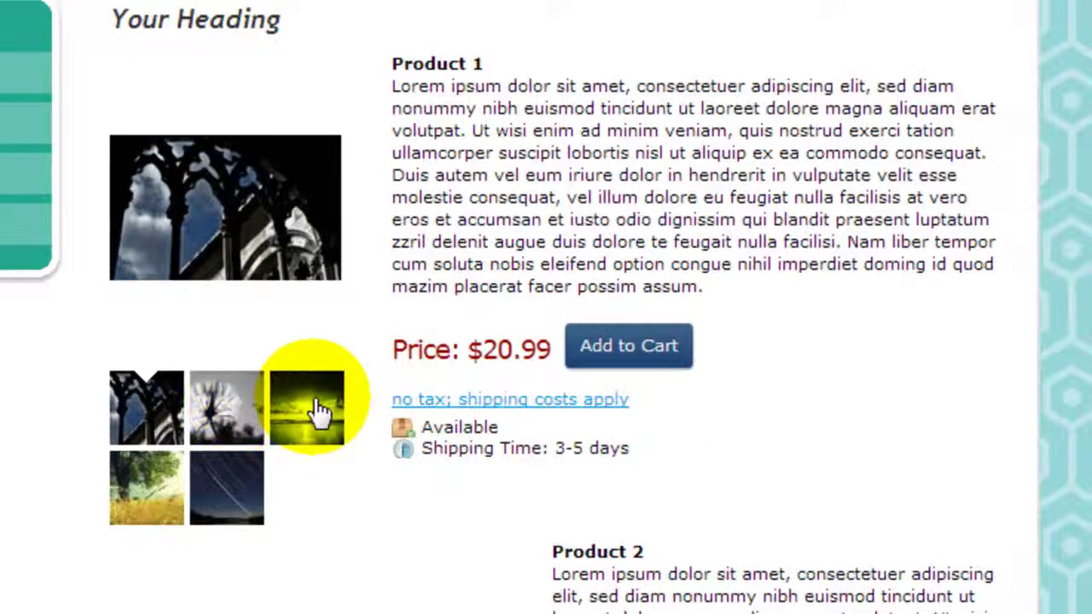
left_click(228, 414)
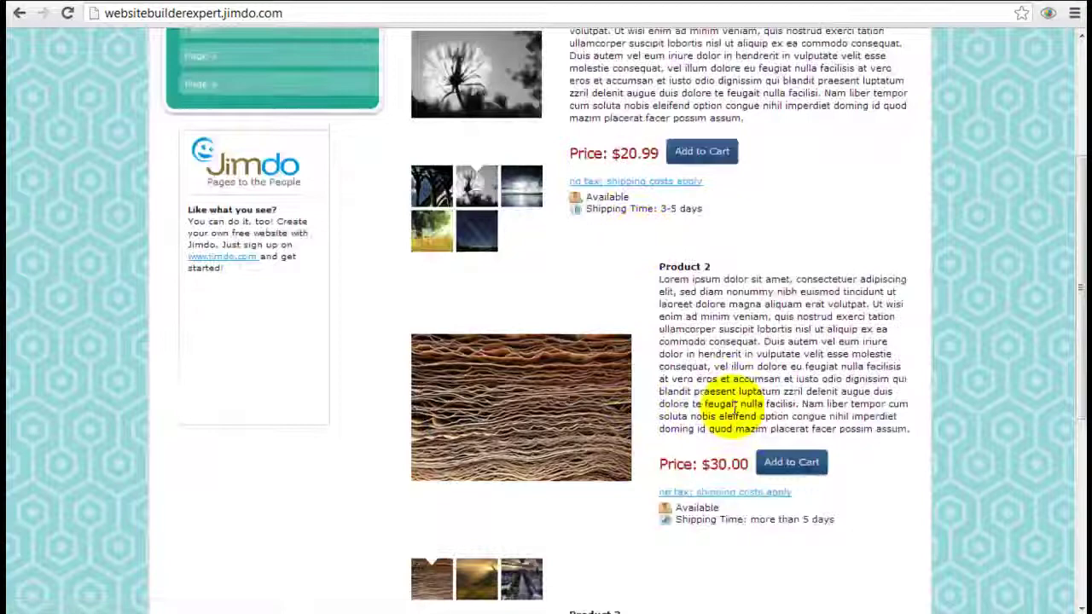
mouse_move(597, 358)
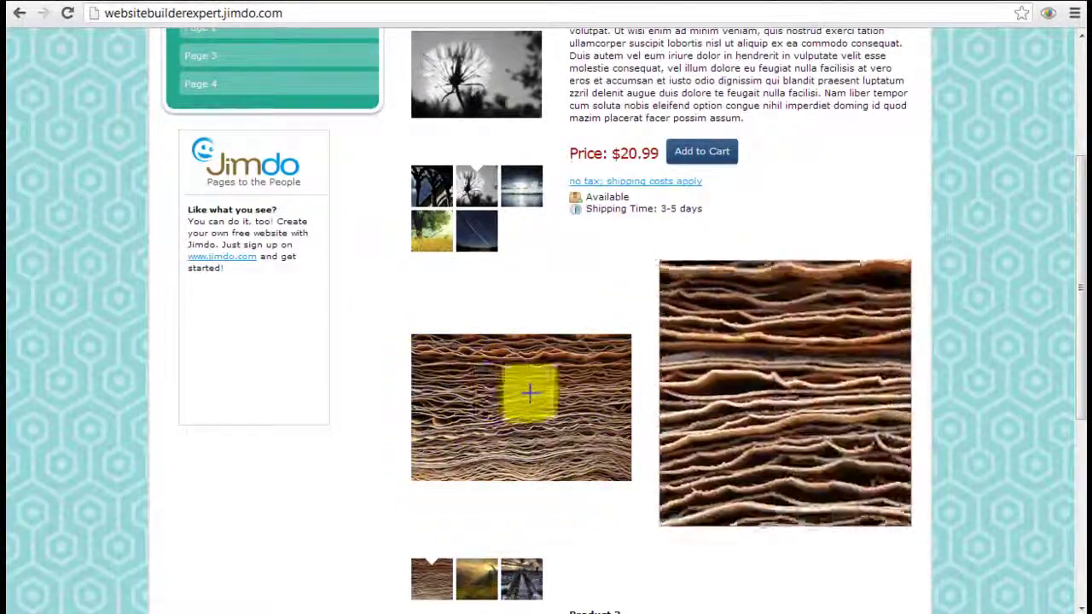
scroll(874, 423, "down", 2)
scroll(875, 423, "down", 4)
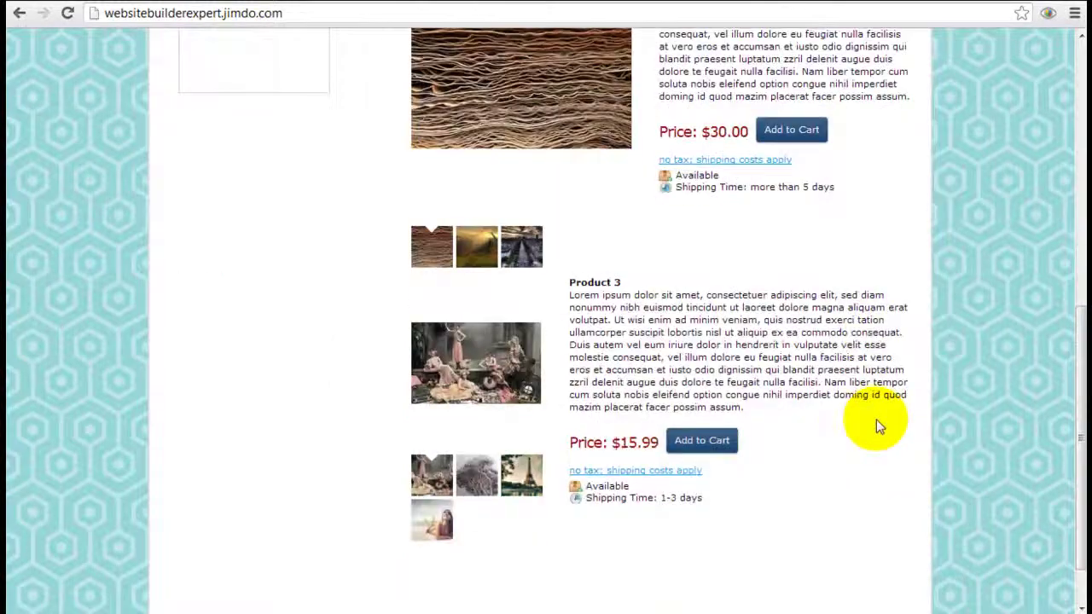
scroll(877, 421, "up", 5)
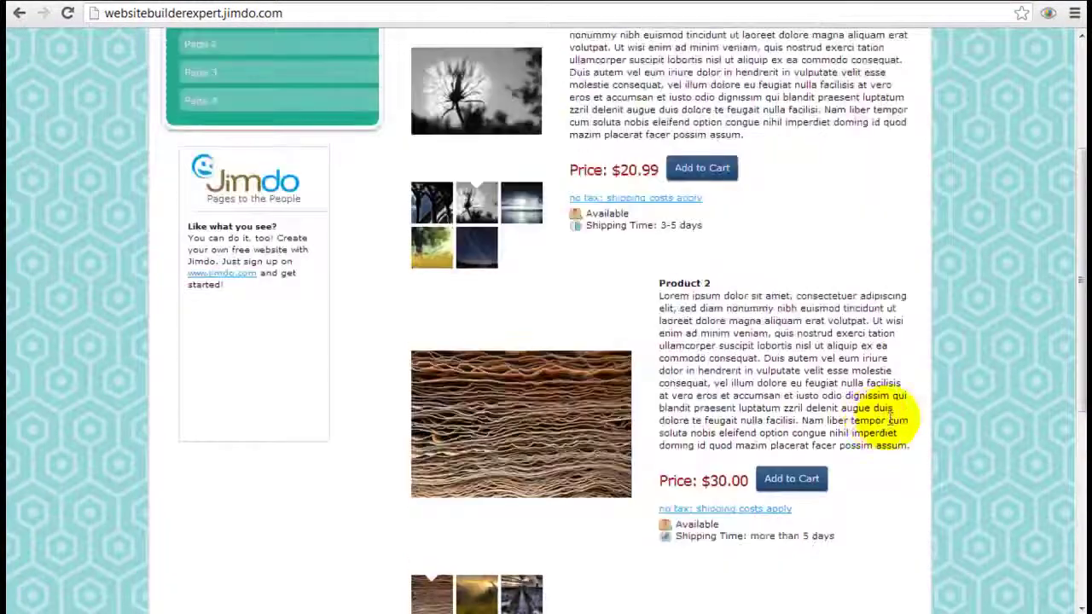
scroll(883, 422, "down", 1)
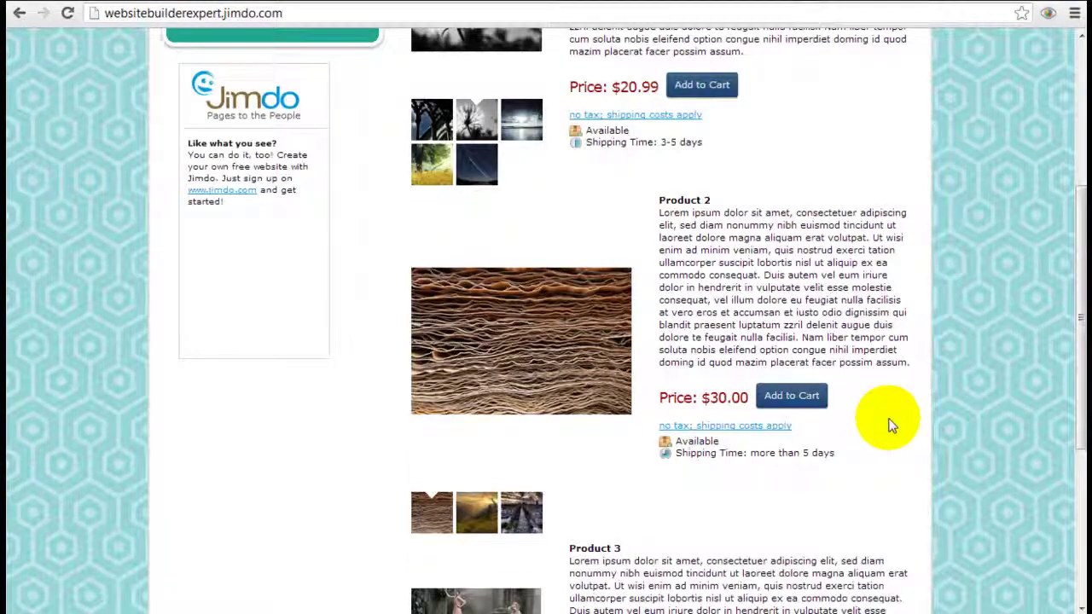
scroll(889, 423, "up", 3)
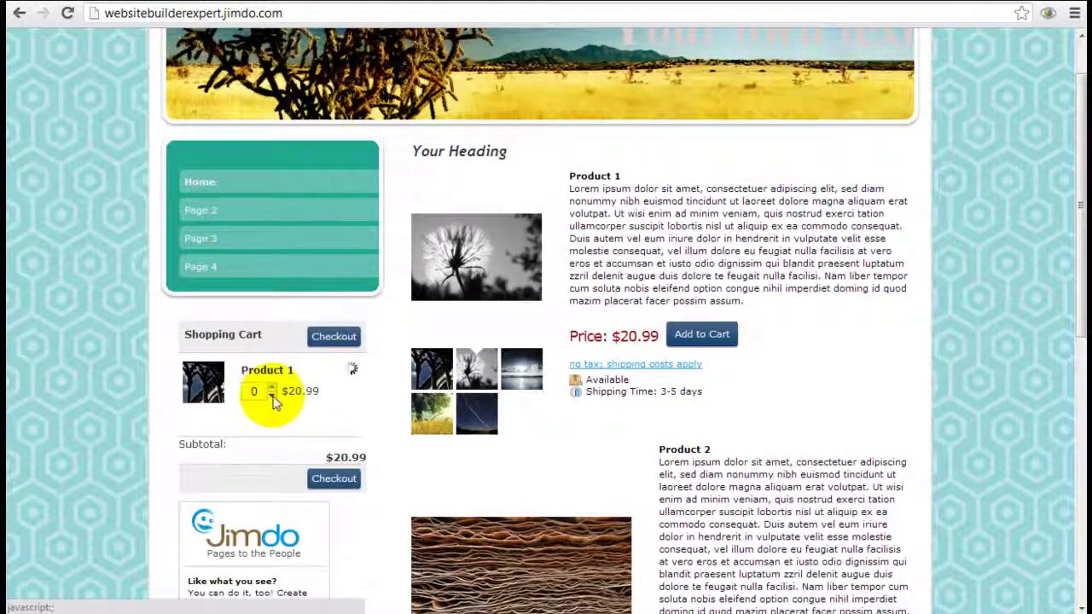
- Add one Product 1 to the cart for a $22.99 total including $2.00 shipping
left_click(697, 340)
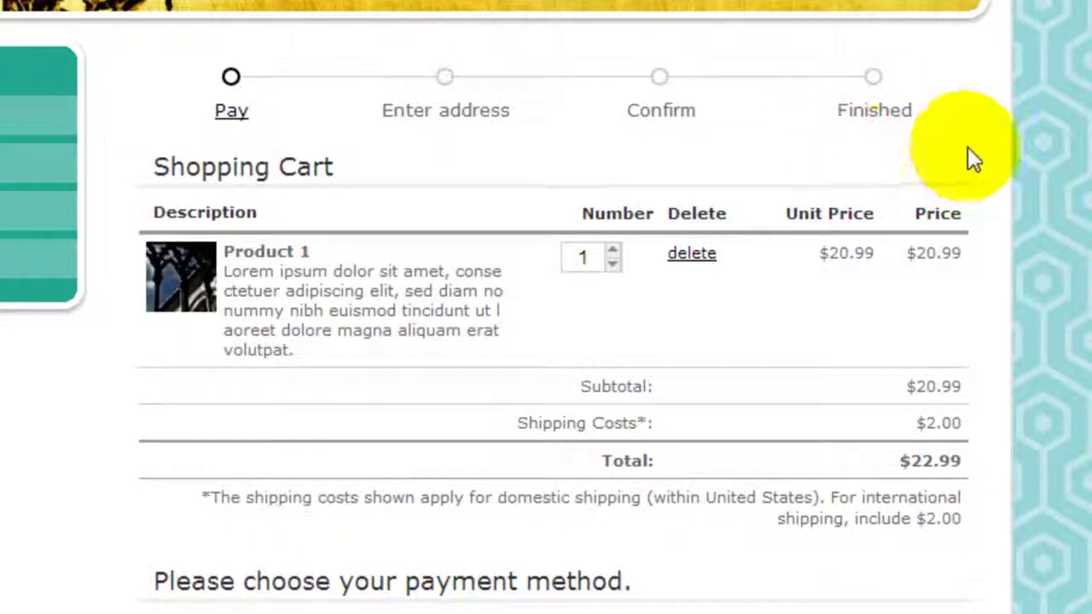
- Review the Pay step, keeping Test Order selected for the $22.99 Product 1 order
scroll(969, 147, "down", 2)
scroll(969, 146, "up", 2)
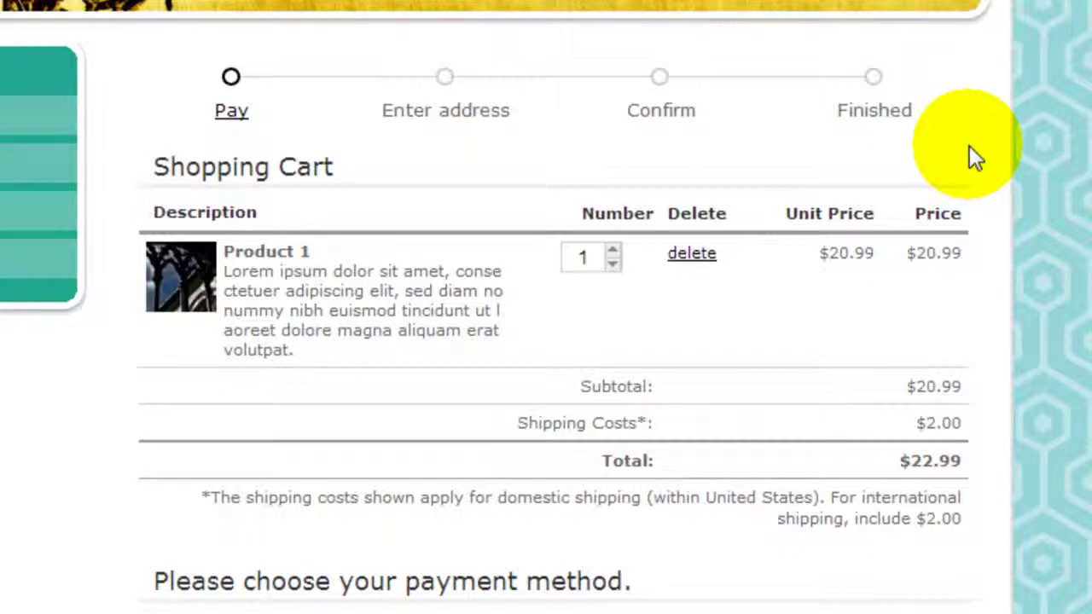
scroll(970, 143, "down", 2)
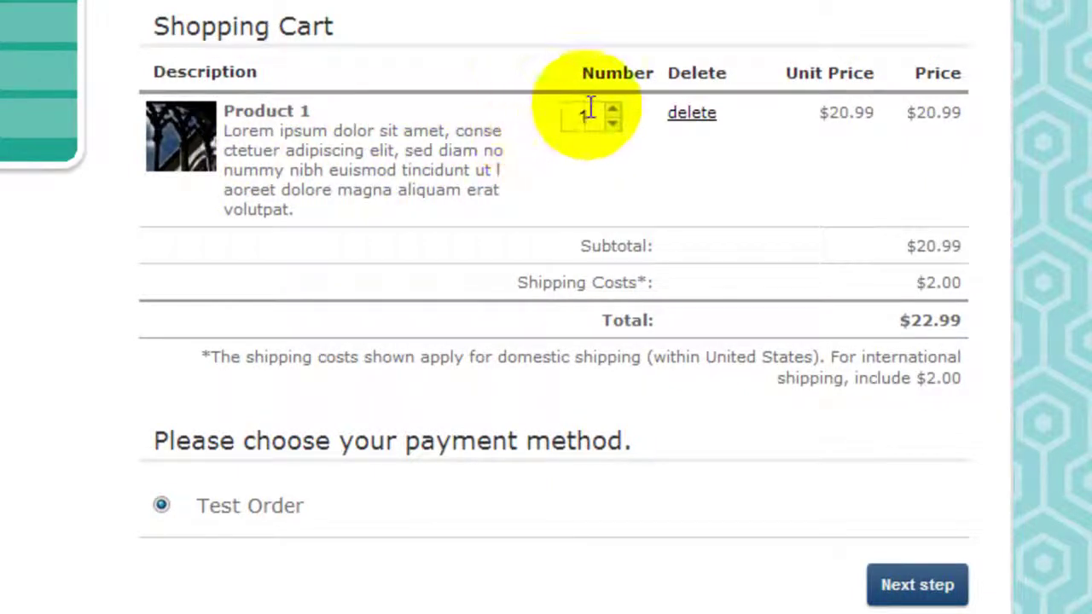
mouse_move(295, 215)
left_mouse_down()
mouse_move(182, 165)
mouse_move(226, 150)
mouse_move(305, 208)
left_mouse_up()
left_click(229, 136)
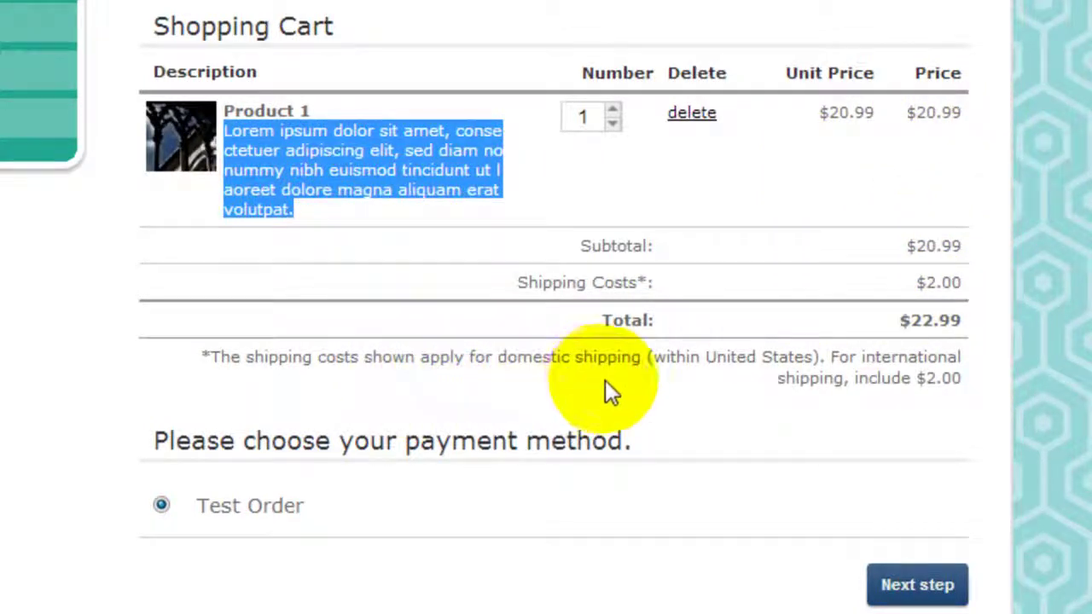
scroll(597, 381, "down", 2)
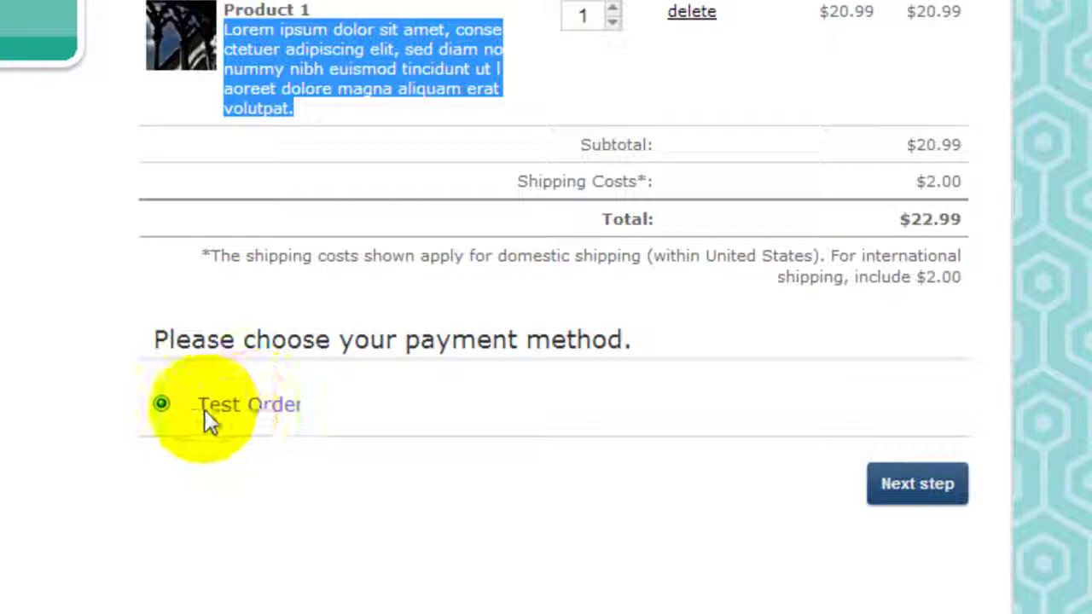
scroll(672, 368, "up", 3)
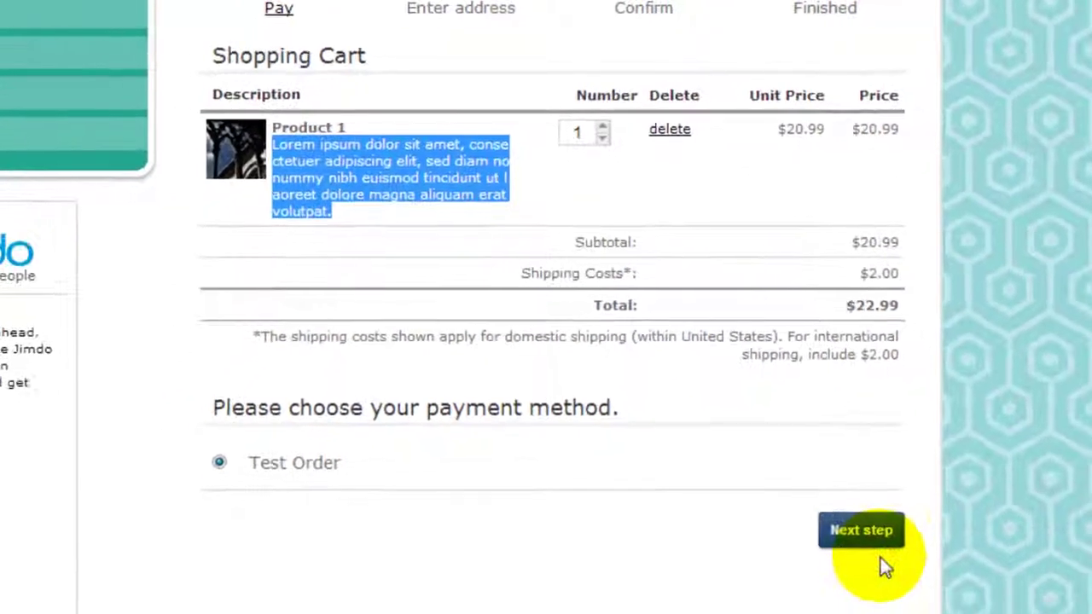
- Move to the address step and keep the country set to Canada
left_click(876, 541)
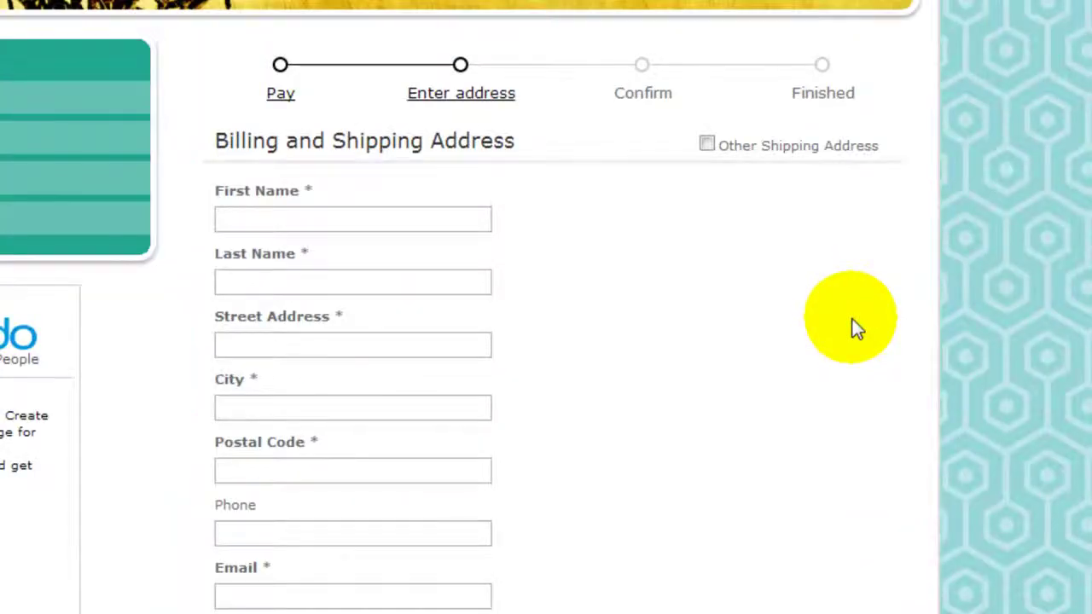
scroll(853, 324, "down", 2)
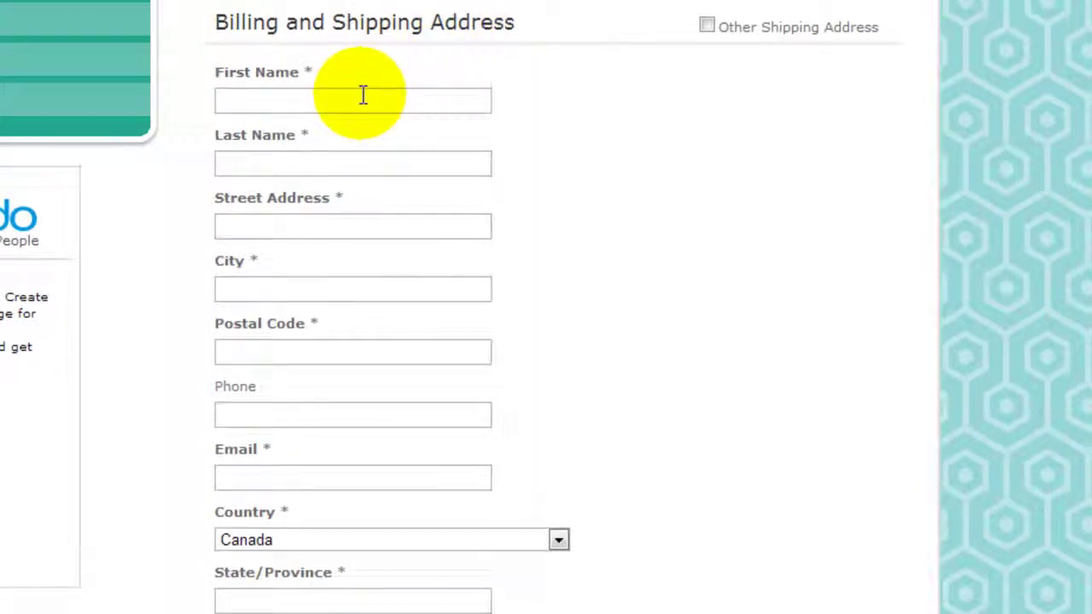
scroll(438, 256, "down", 3)
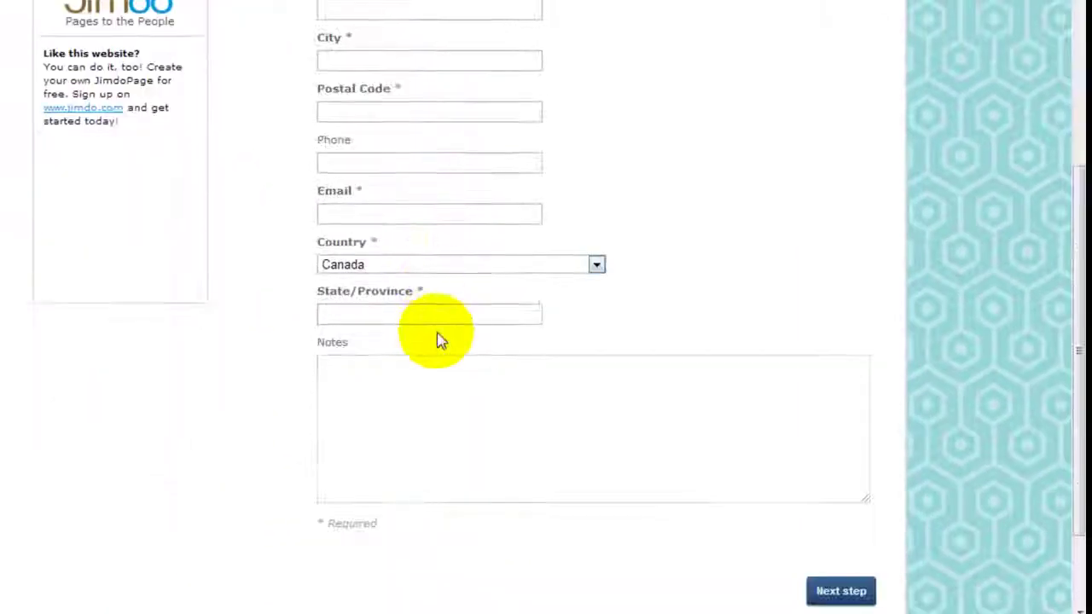
left_click(444, 274)
left_click(768, 232)
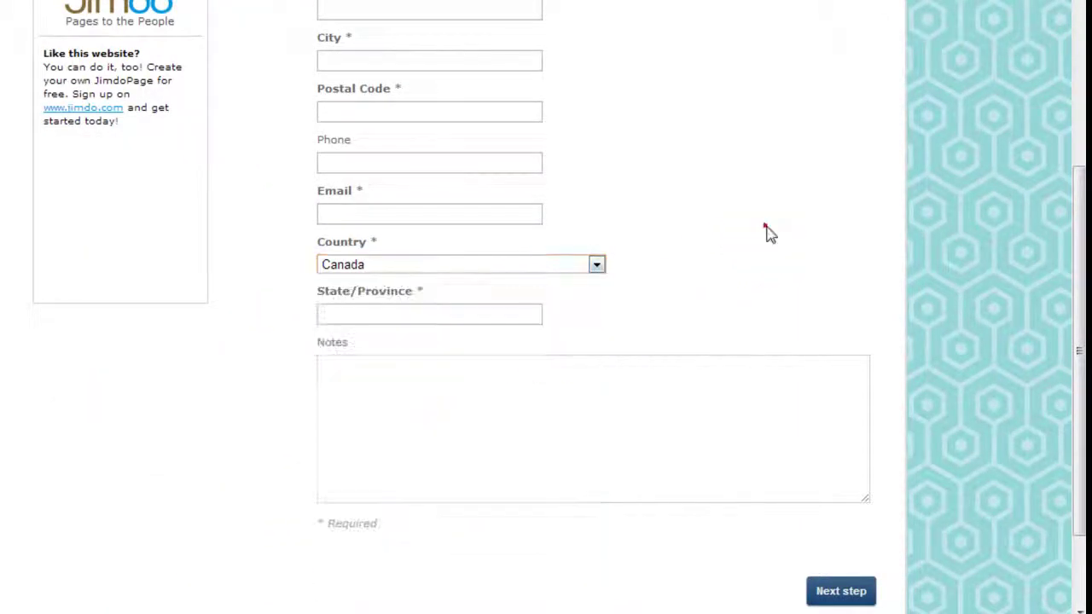
scroll(774, 230, "down", 2)
scroll(775, 230, "up", 2)
- Add the order note 'Just testing' and review the completed address form
left_click(353, 358)
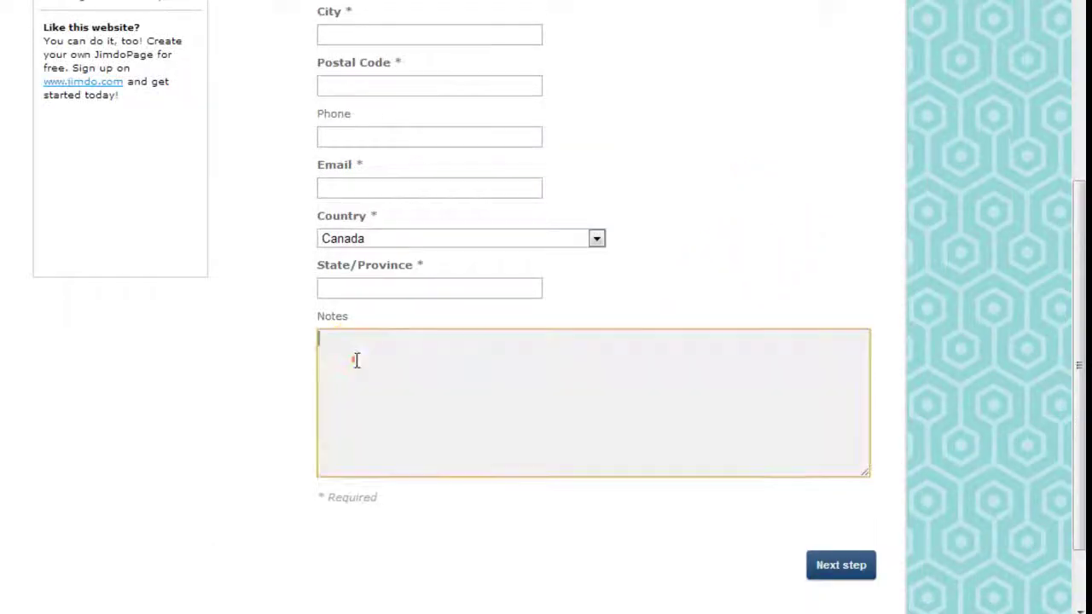
scroll(888, 196, "up", 3)
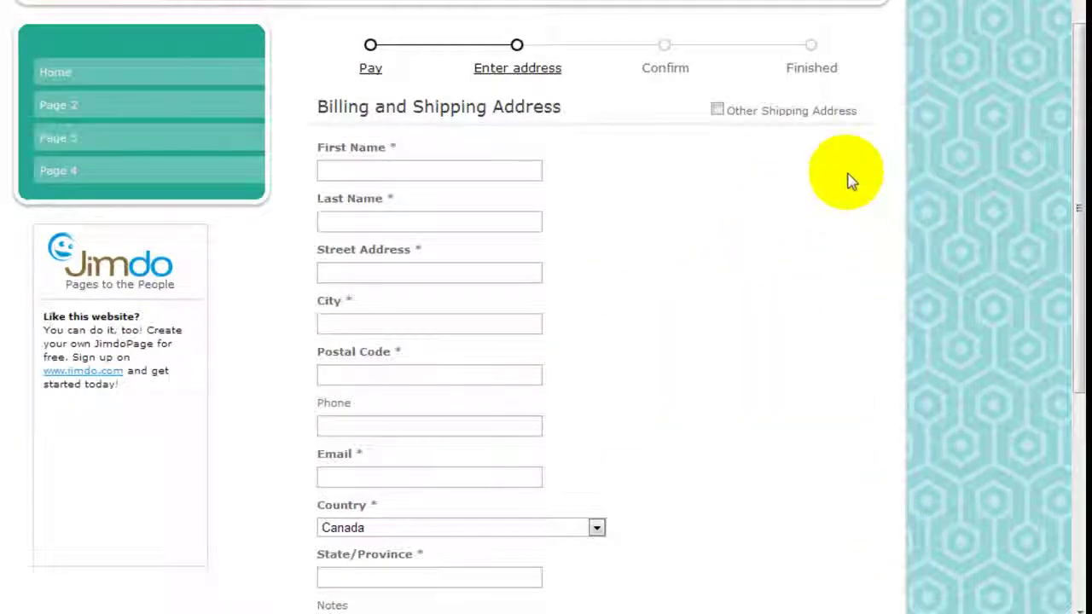
scroll(846, 189, "down", 4)
scroll(821, 295, "up", 5)
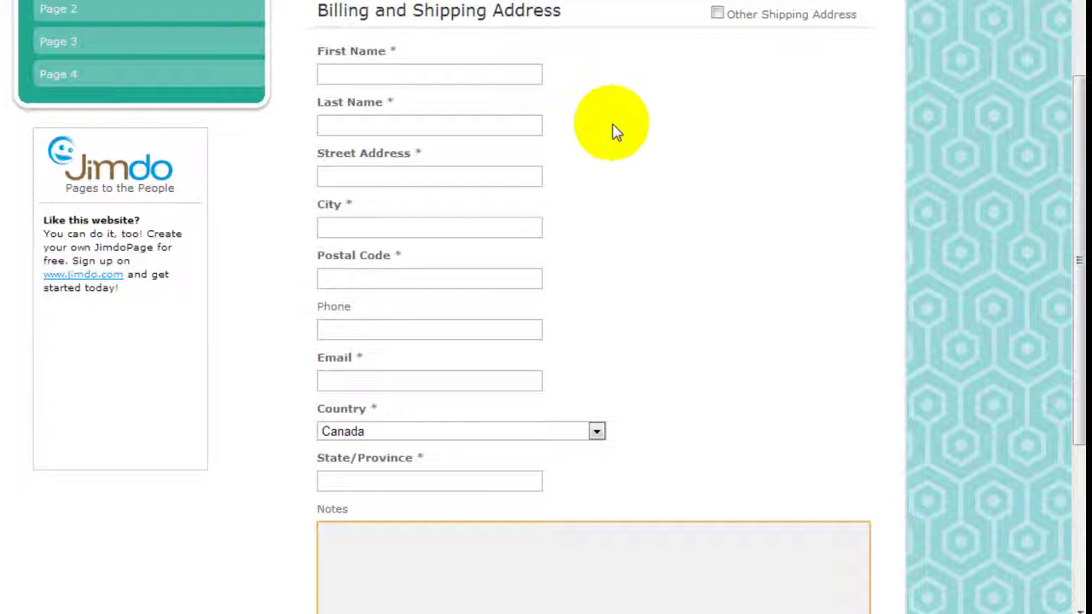
scroll(721, 238, "up", 1)
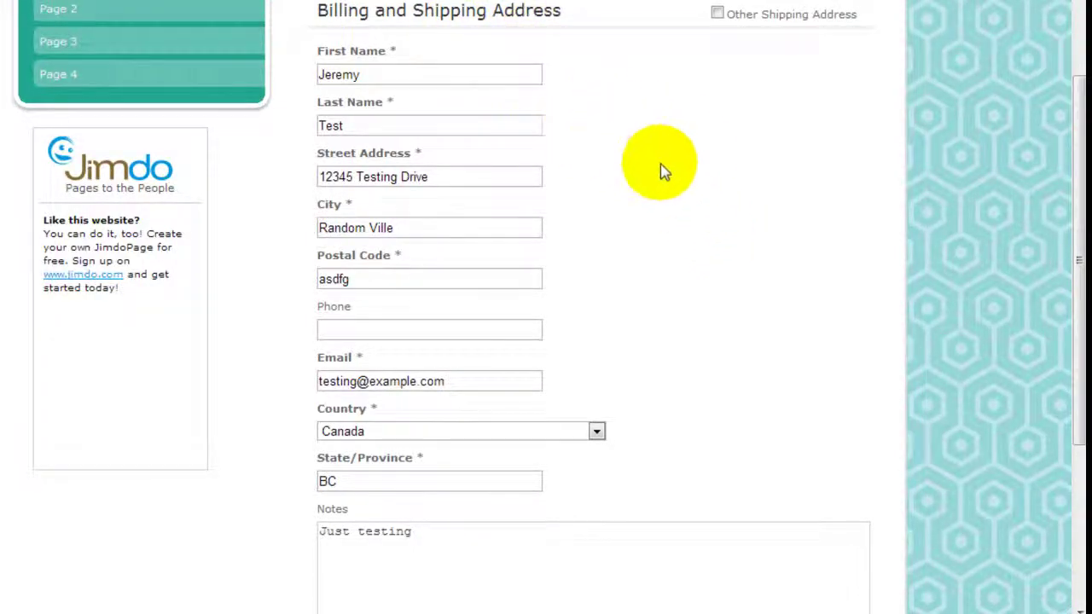
scroll(671, 175, "down", 3)
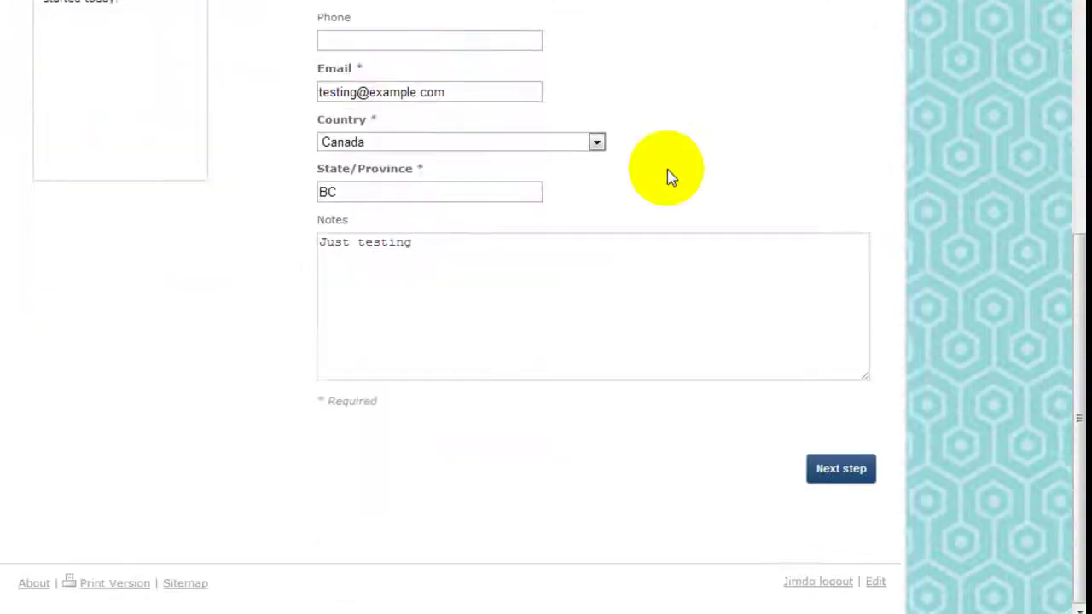
- Confirm and place the $22.99 test order for Product 1, returning to the Home page
left_click(843, 472)
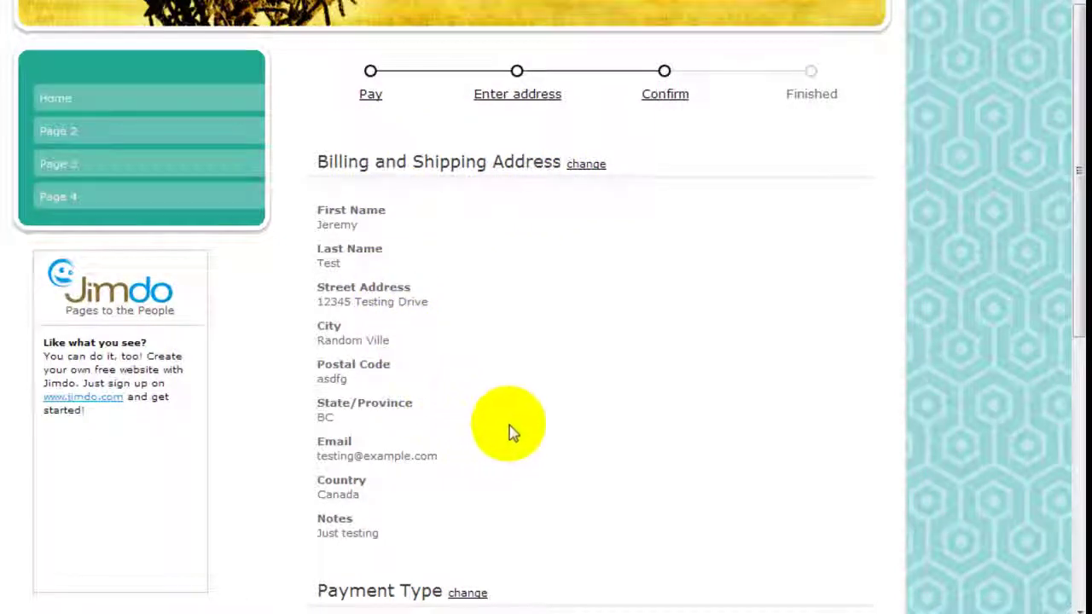
scroll(509, 427, "down", 3)
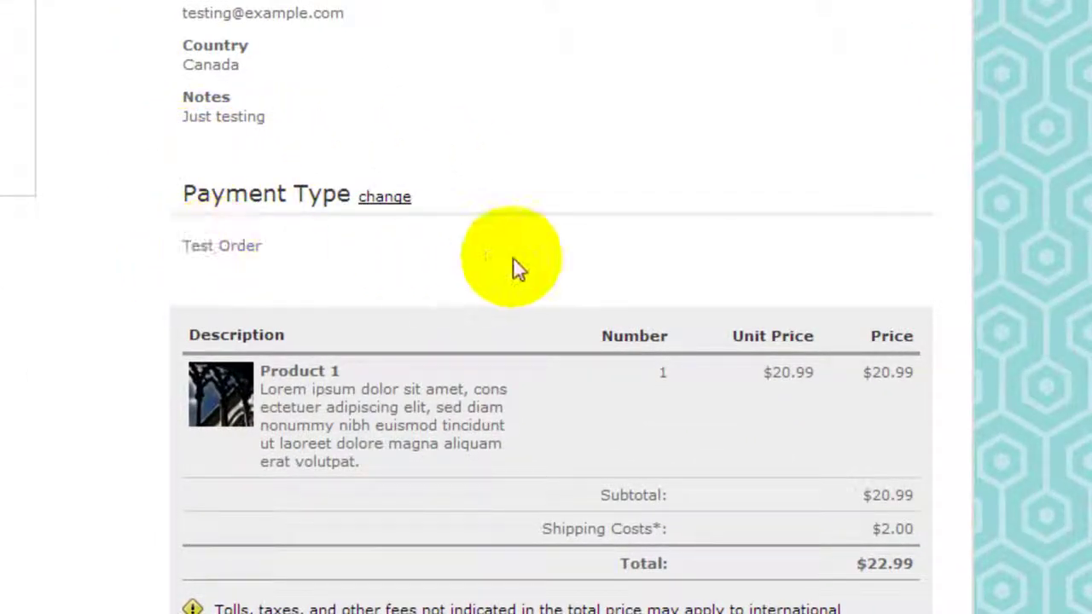
scroll(513, 257, "down", 3)
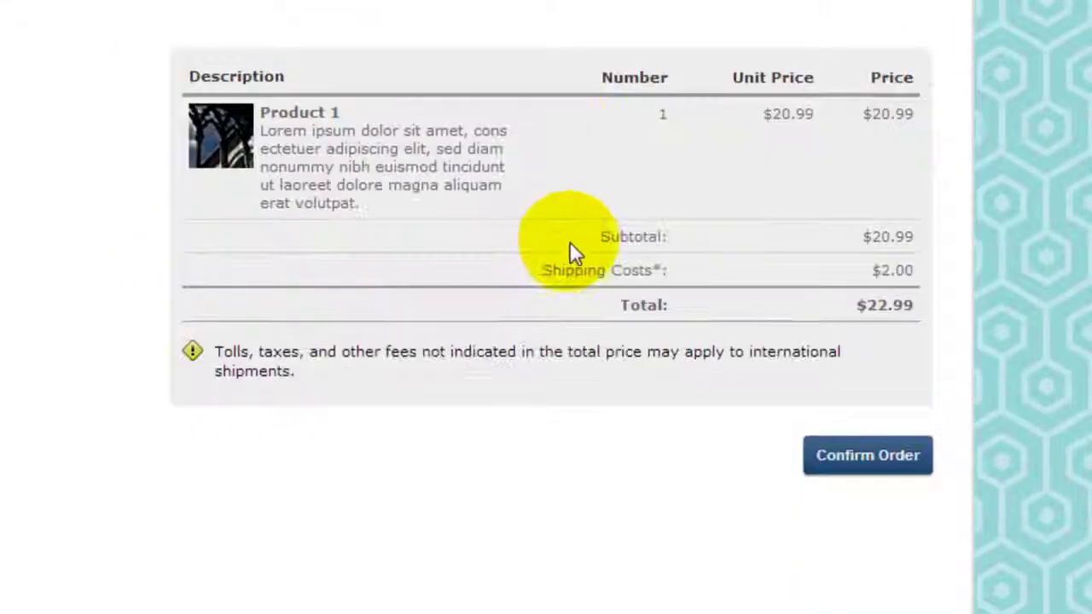
left_click(854, 467)
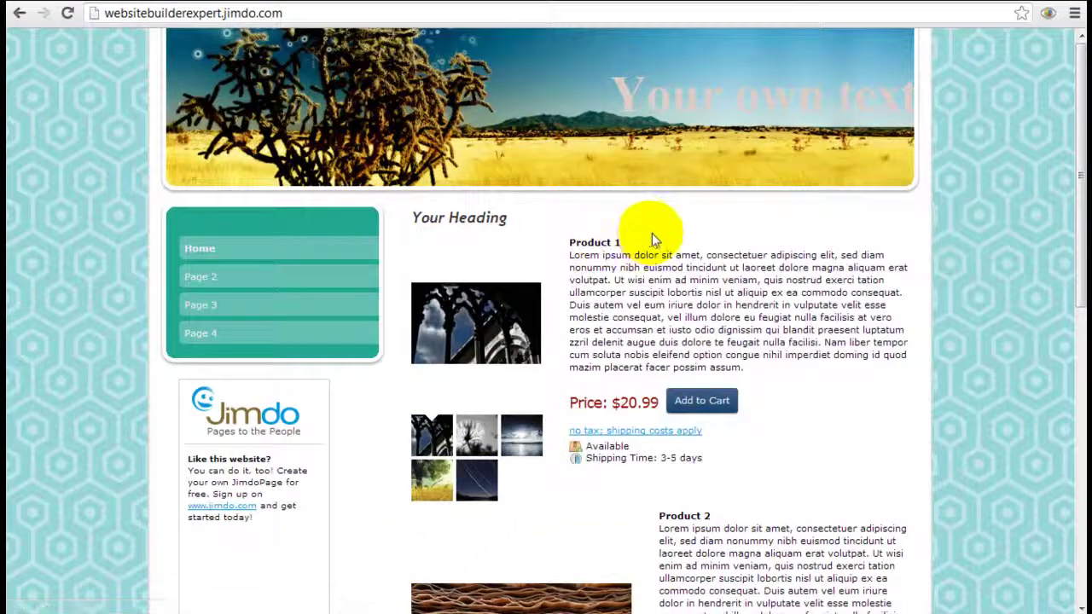
- Switch the site into editing mode and list the two pending $22.99 orders from 01/30/2013
scroll(945, 438, "down", 8)
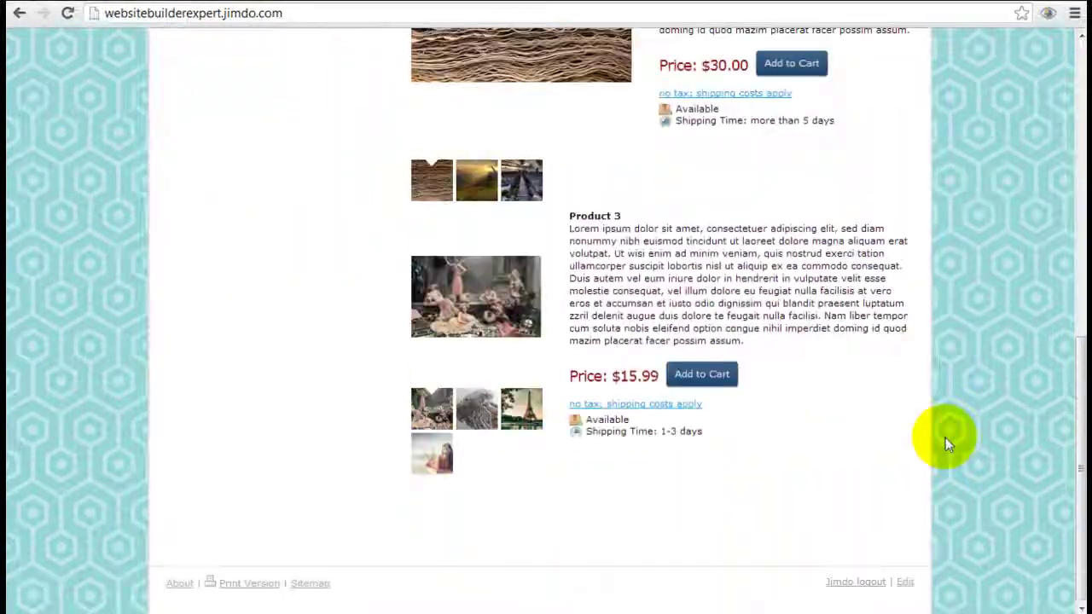
left_click(906, 583)
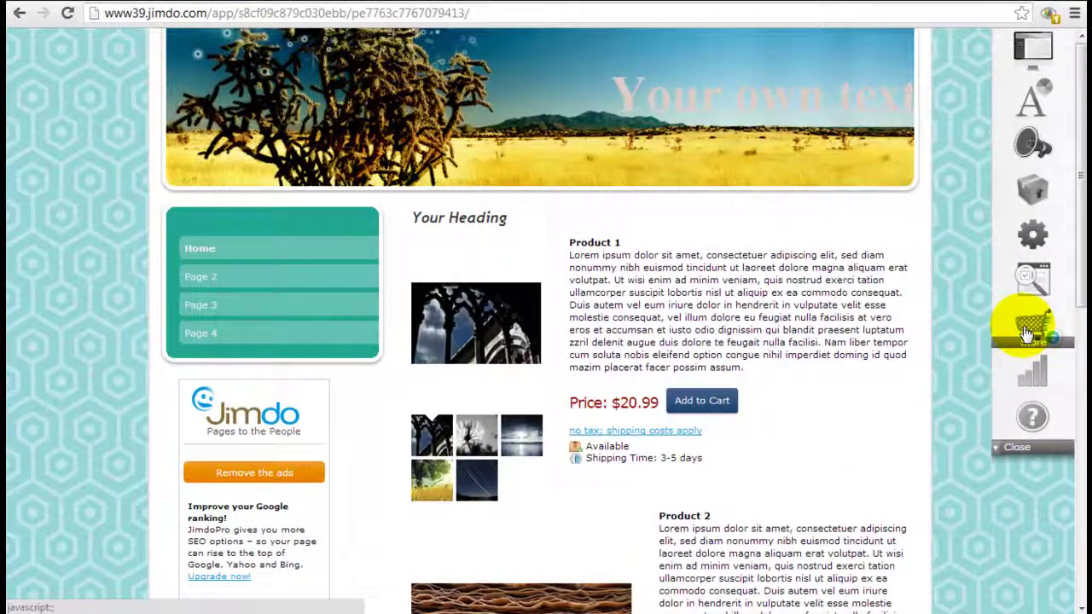
left_click(1028, 333)
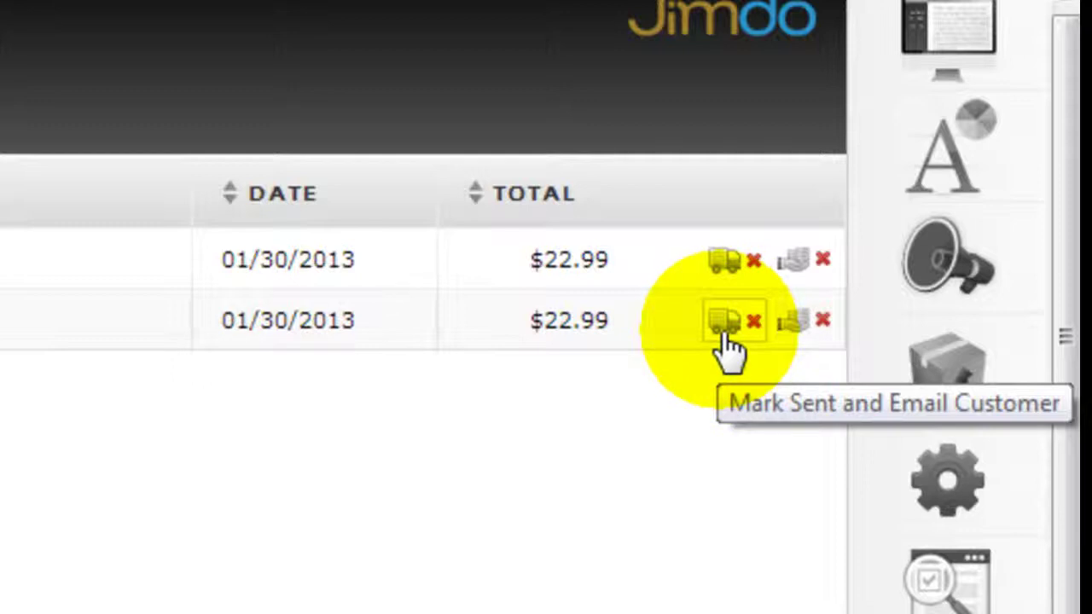
- Mark the second $22.99 order as sent, emailing the customer, and as paid
left_click(723, 324)
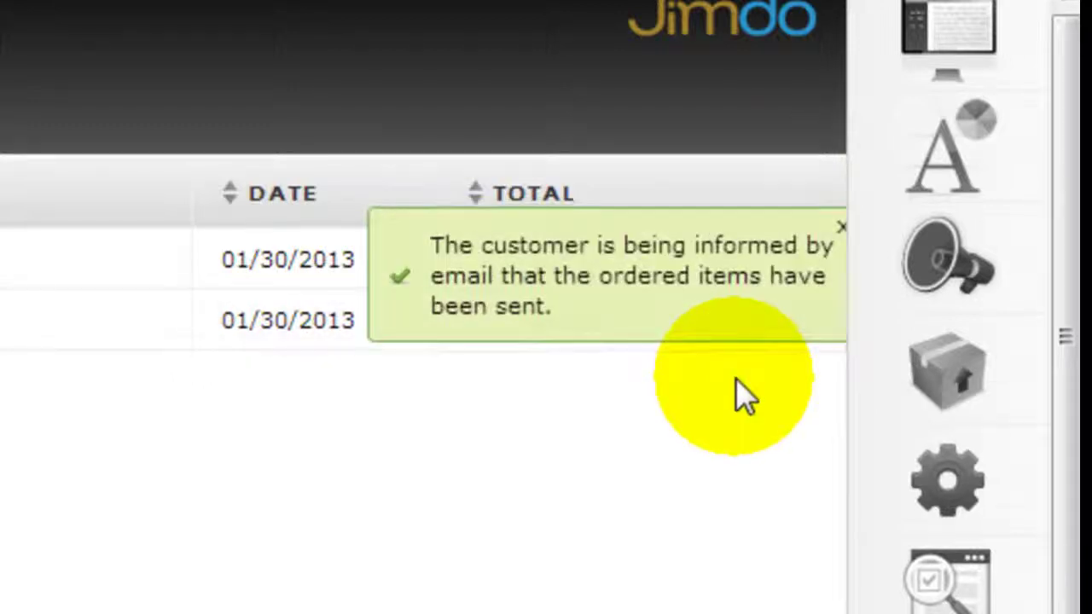
left_click(841, 227)
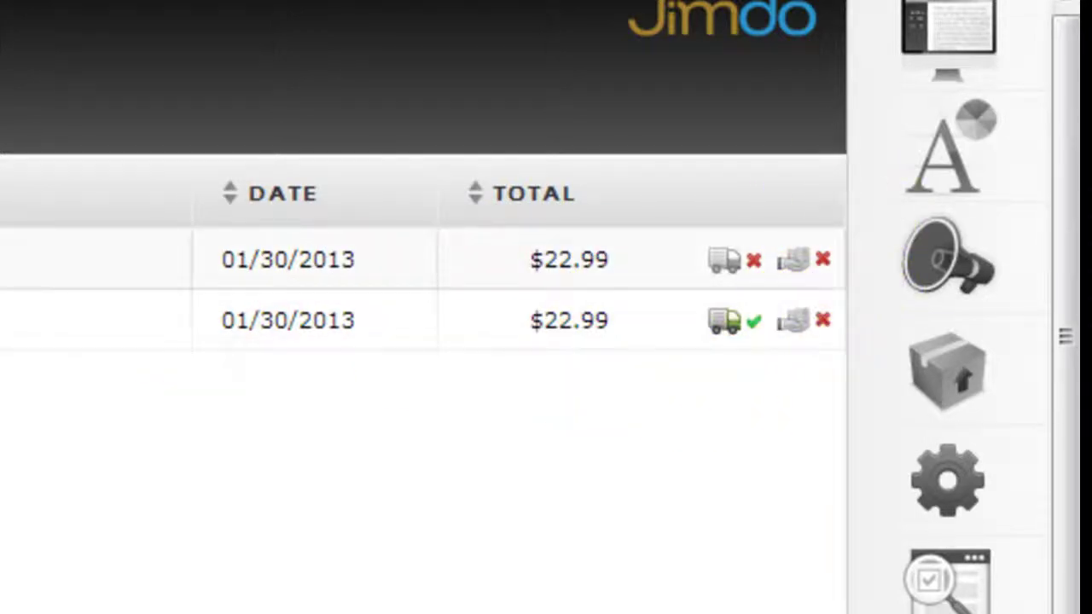
left_click(796, 327)
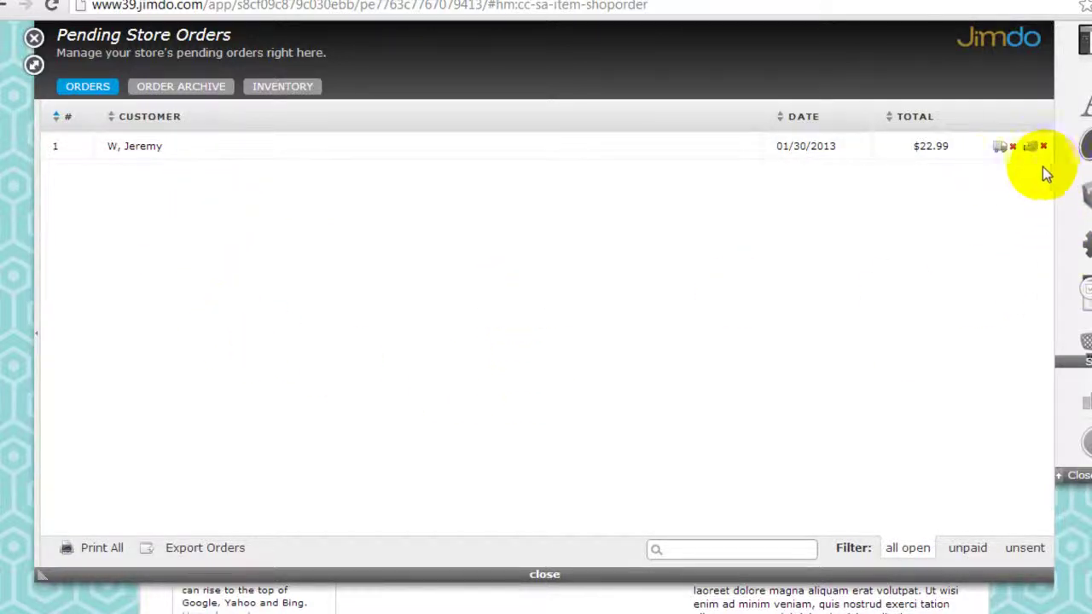
- Show the Order Archive with the completed $22.99 order from 01/30/2013
left_click(176, 94)
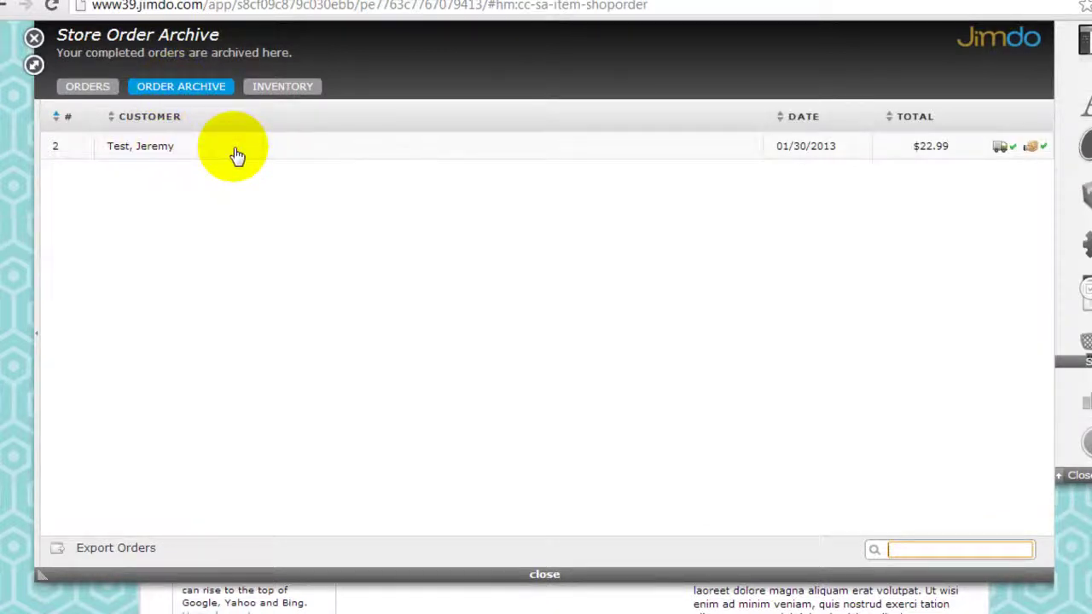
left_click(96, 92)
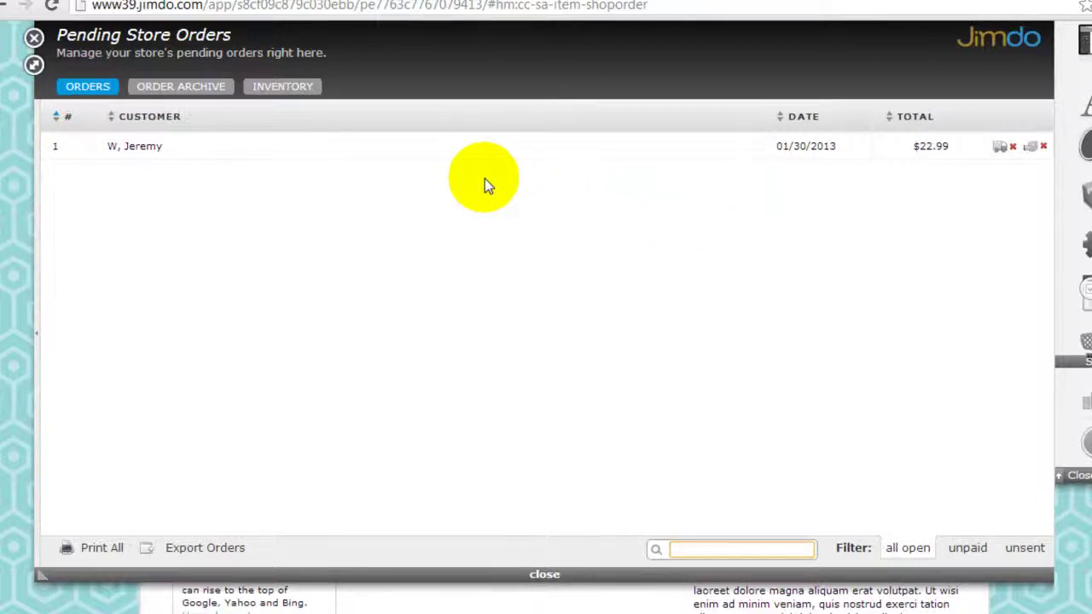
left_click(198, 87)
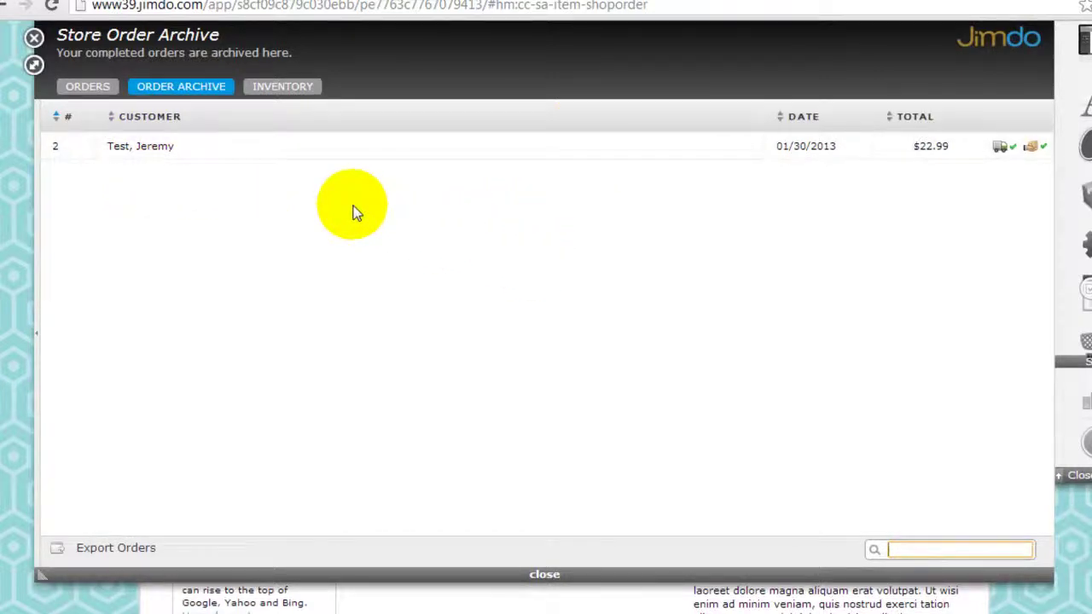
- Expand the archived $22.99 order to check its billing address, products and totals, then close it
left_click(203, 152)
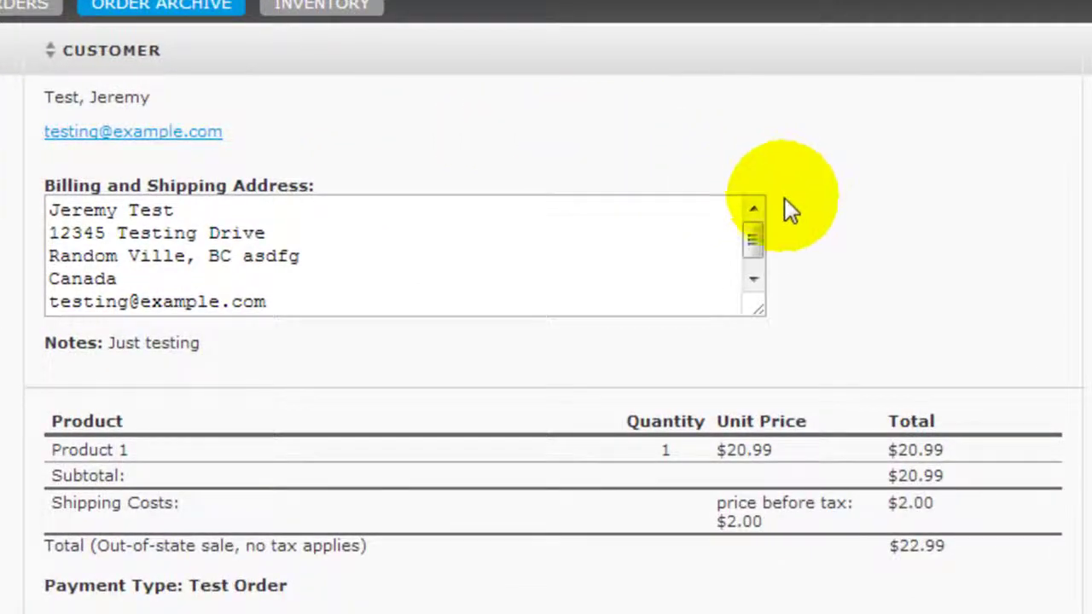
left_click_drag(753, 245, 639, 239)
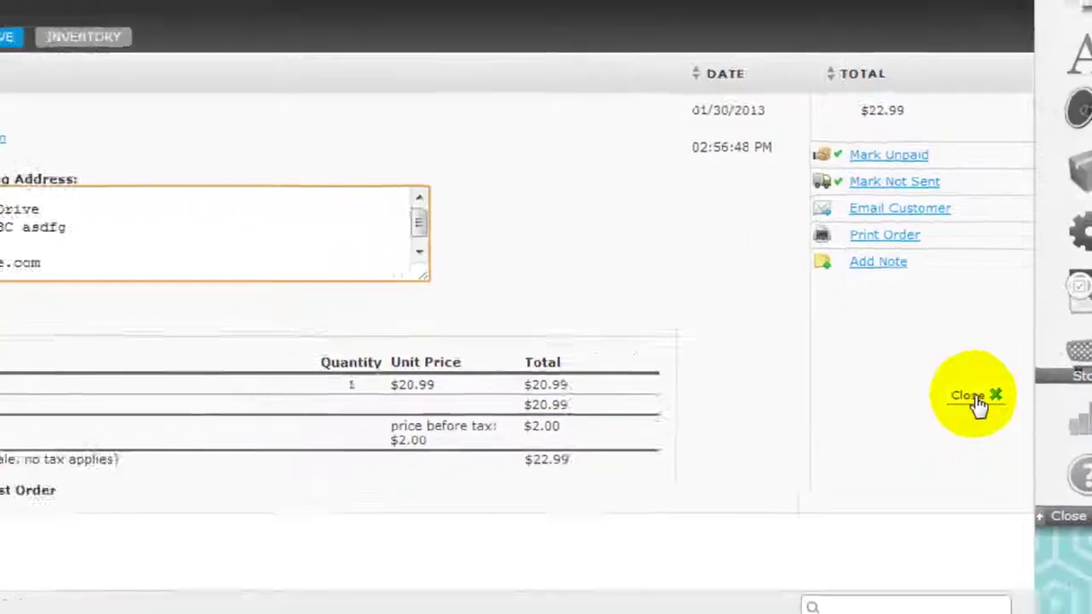
left_click(915, 457)
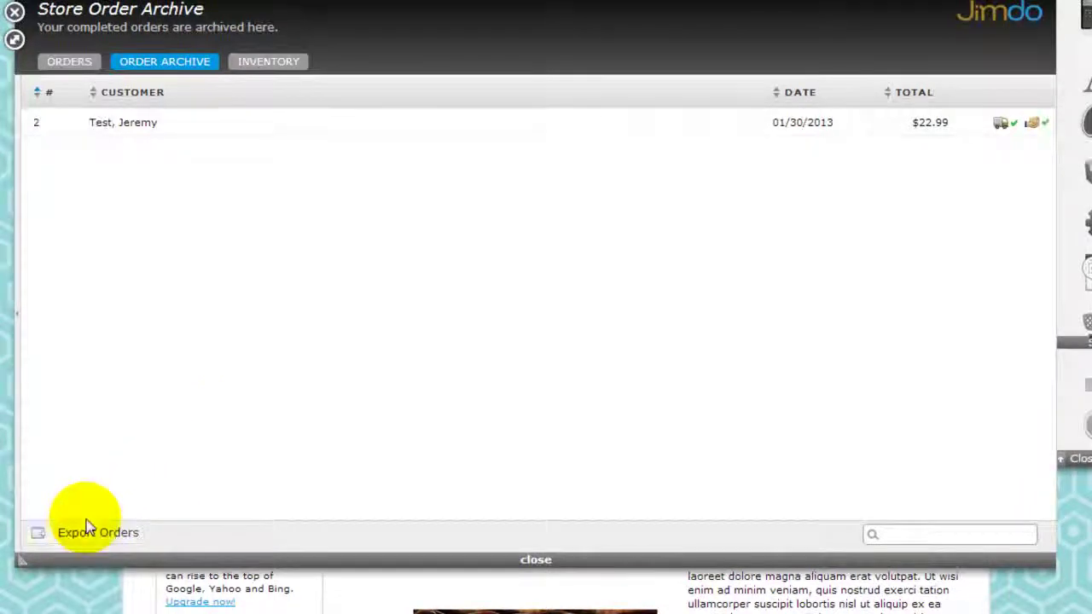
- Show the inventory: Product 1 with 8 left, Product 2 at 3, Product 3 unlimited
left_click(58, 63)
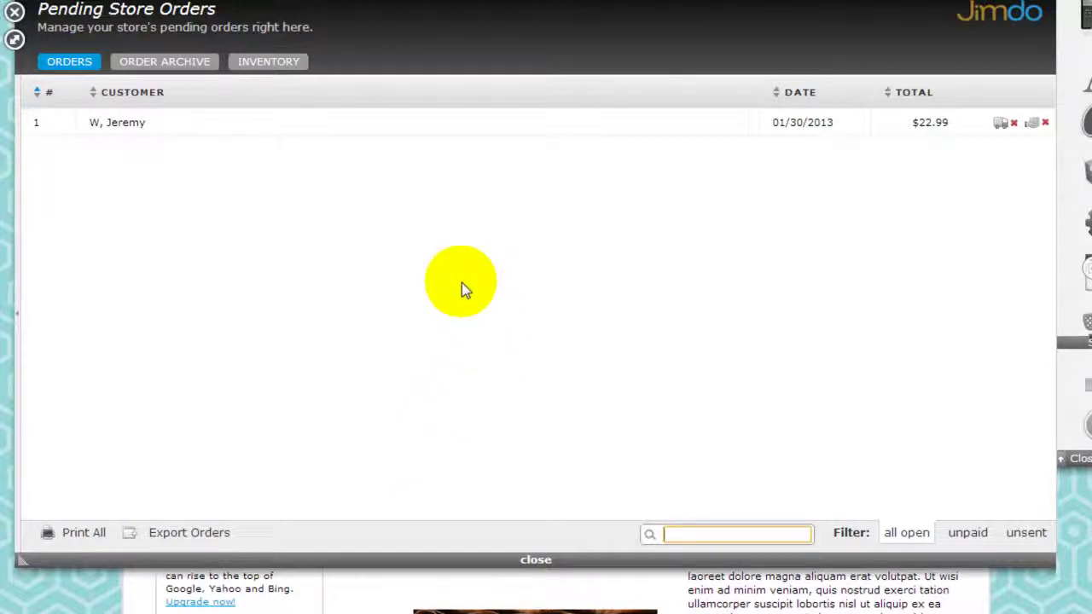
left_click(286, 68)
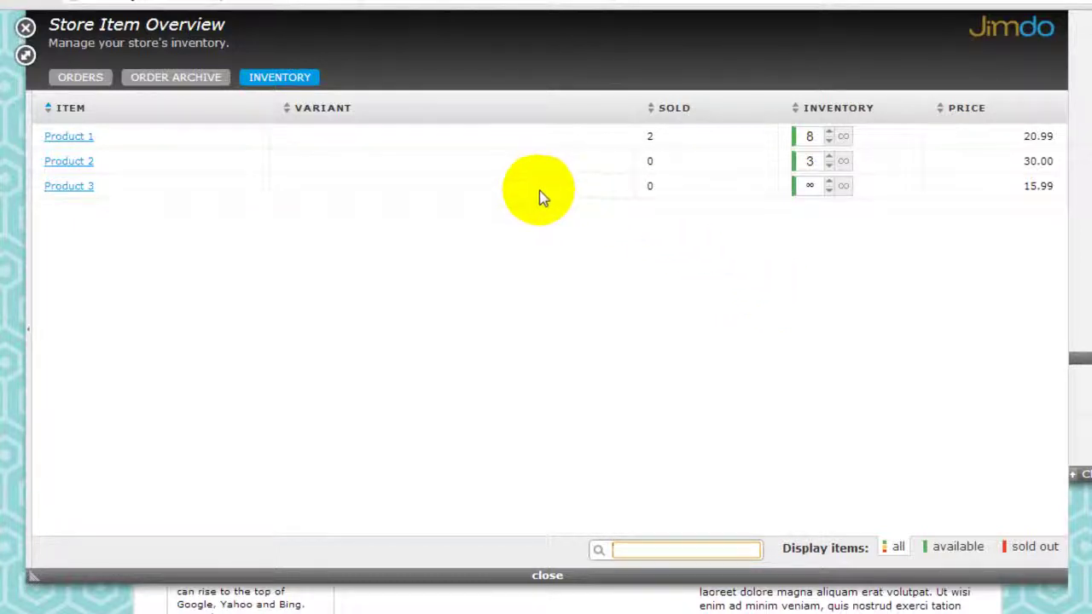
left_click(961, 551)
left_click(958, 551)
left_click(1032, 549)
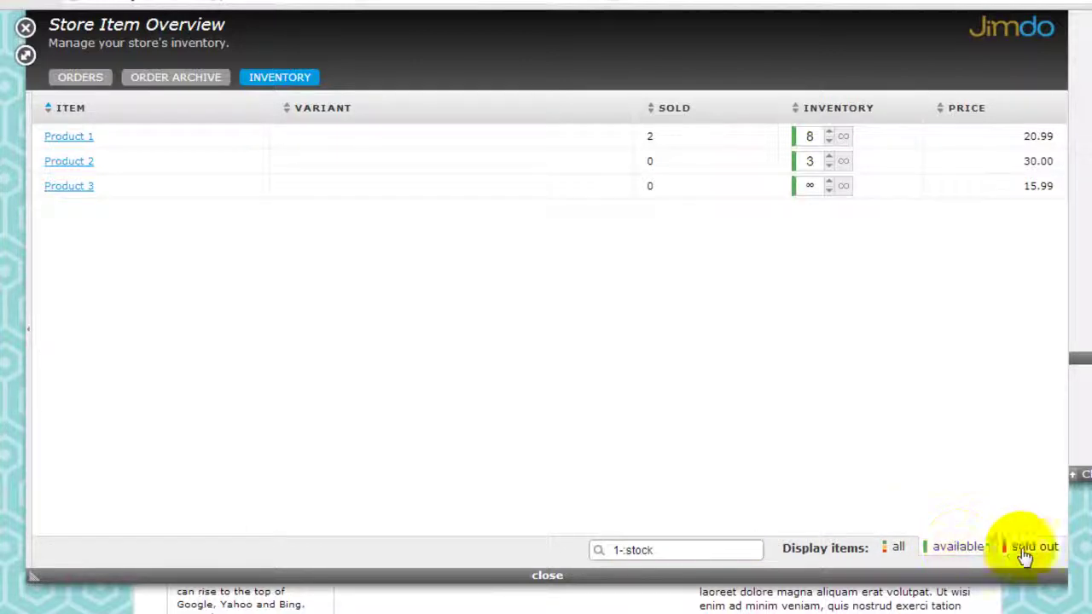
left_click(898, 549)
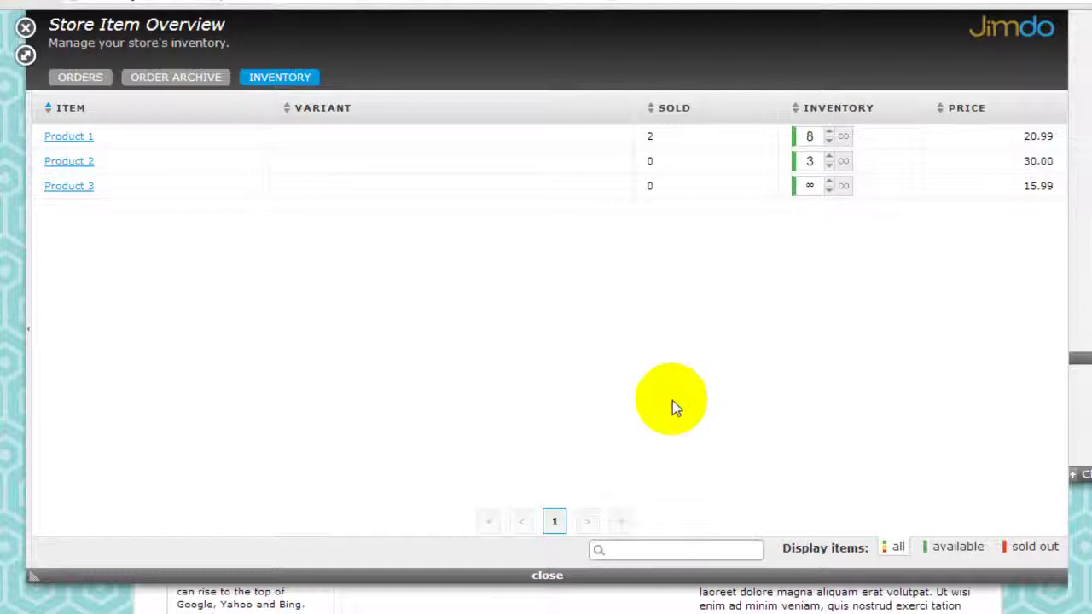
- Close the Store Item Overview panel to return to the Home page editor
left_click(26, 27)
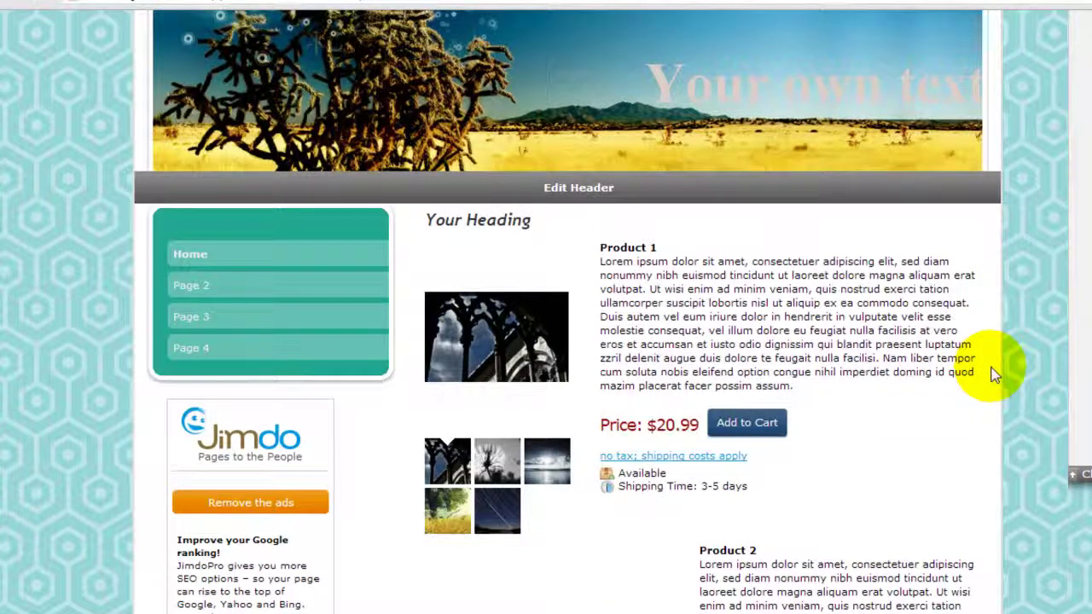